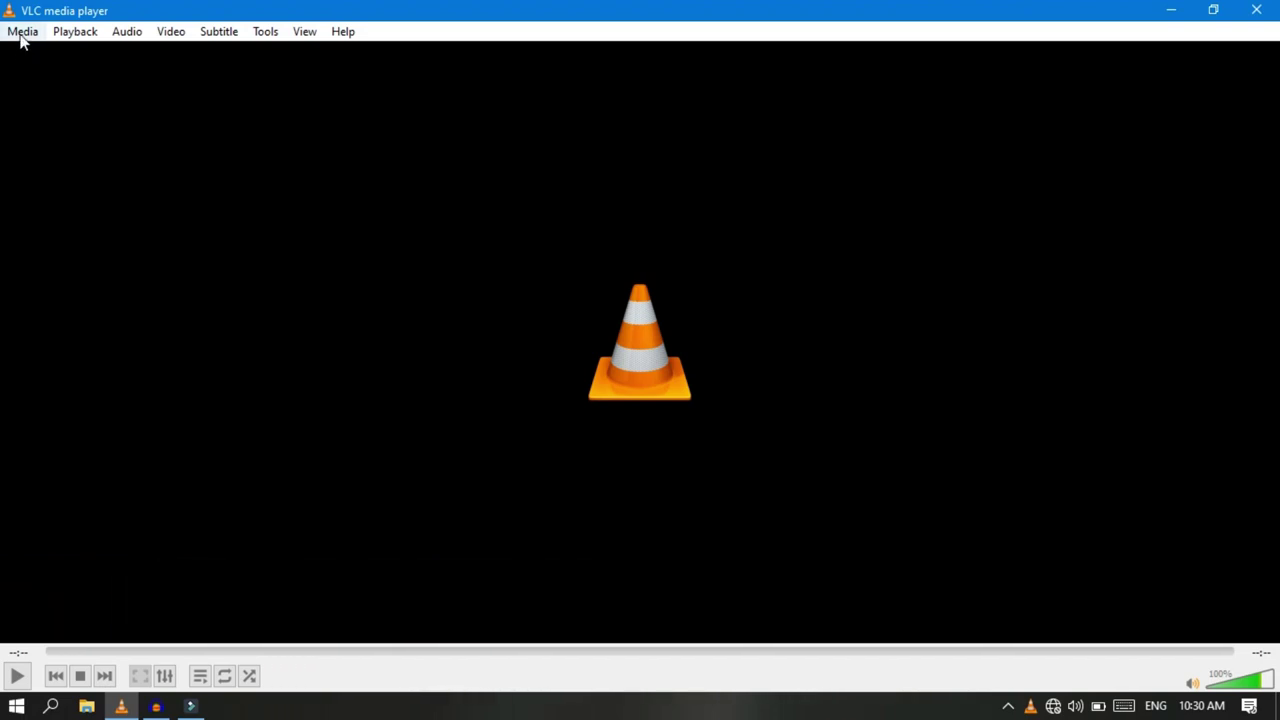
Step: Load Template File.wmv from the Pictures folder as the source for a Convert / Save job
click(20, 36)
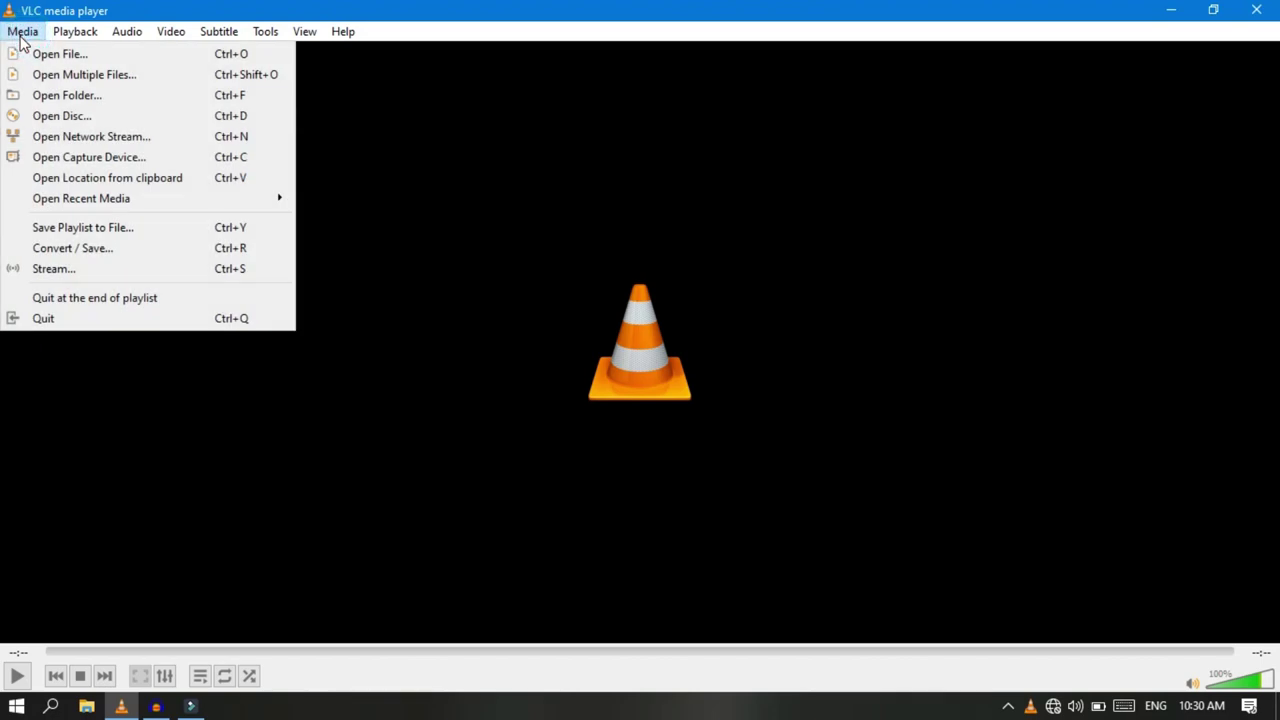
click(59, 249)
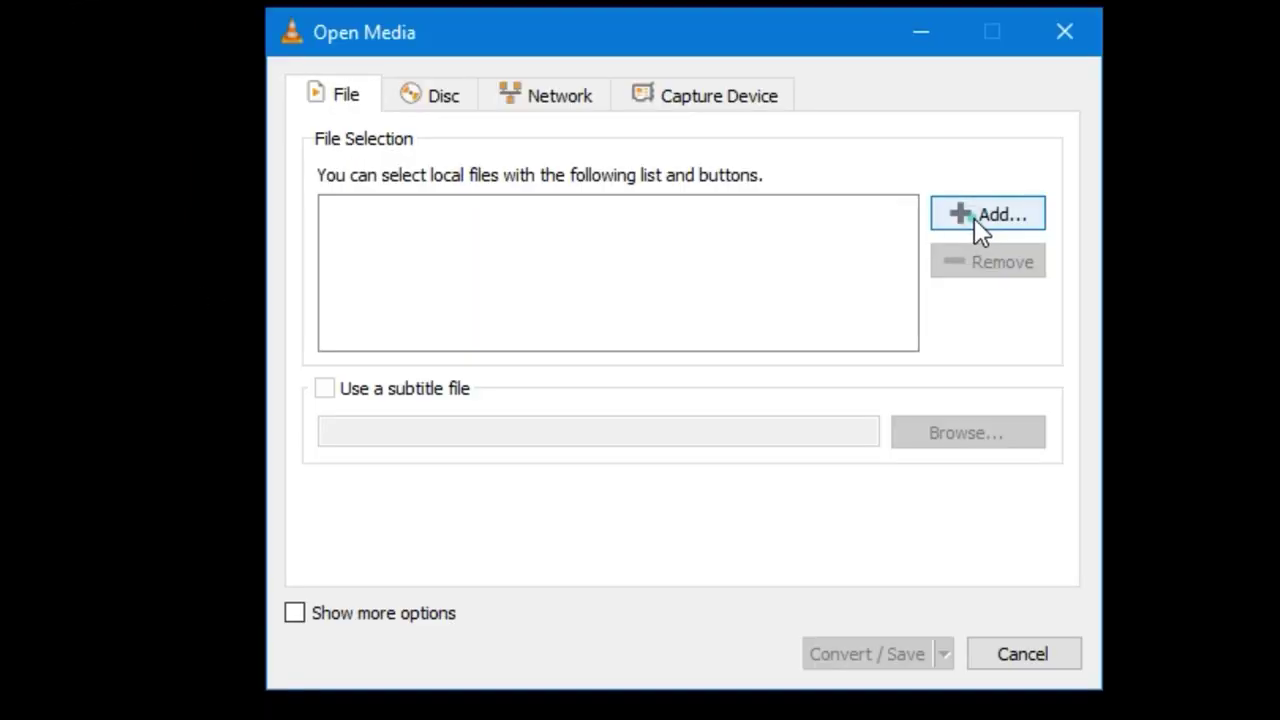
click(810, 265)
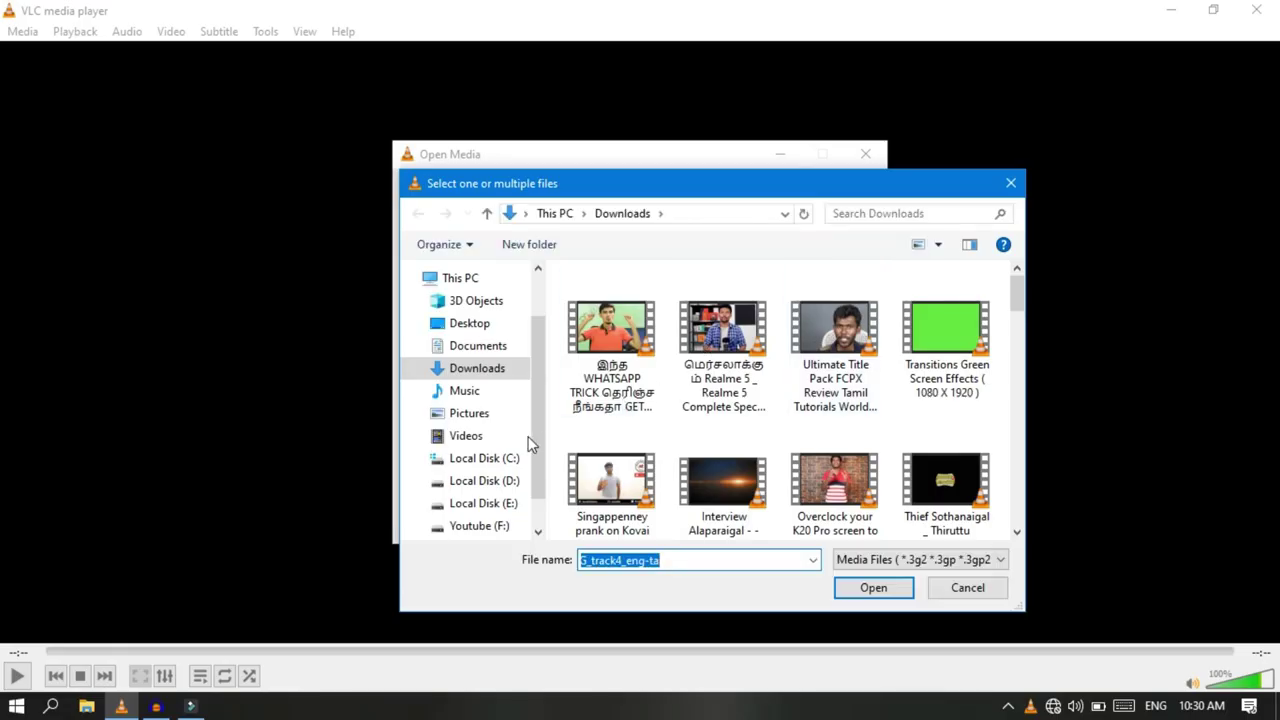
click(480, 415)
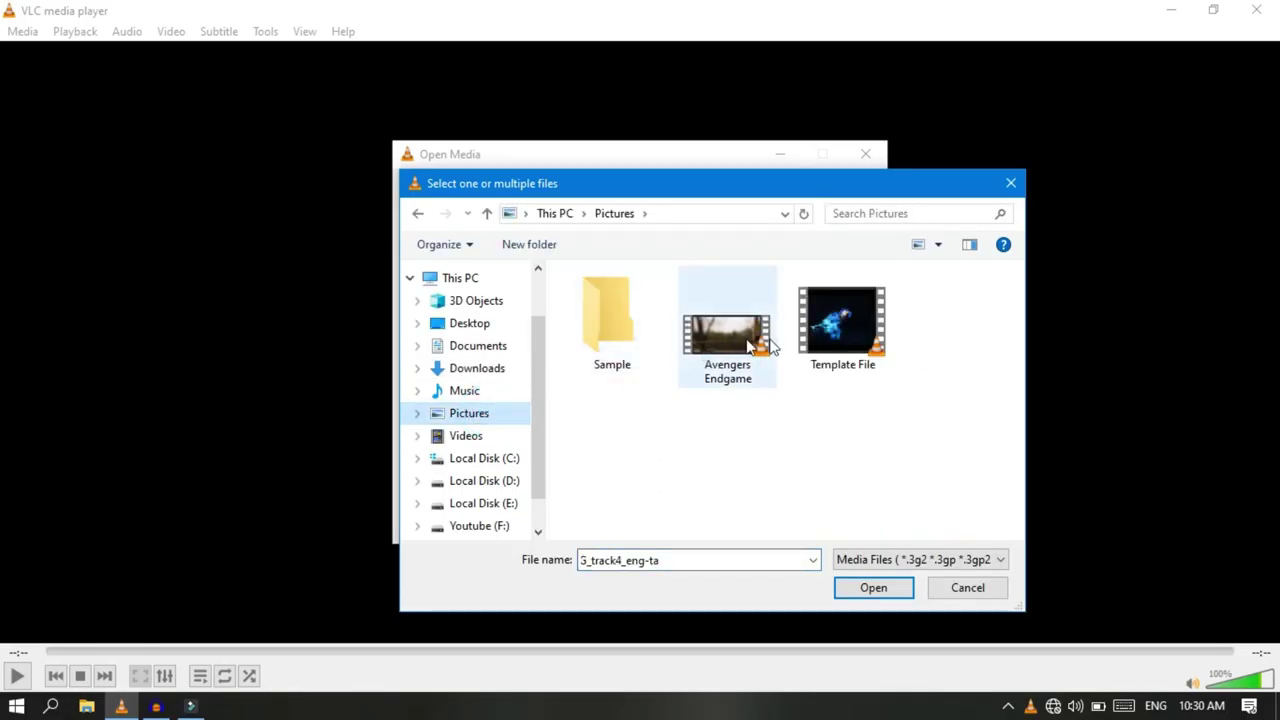
double_click(852, 332)
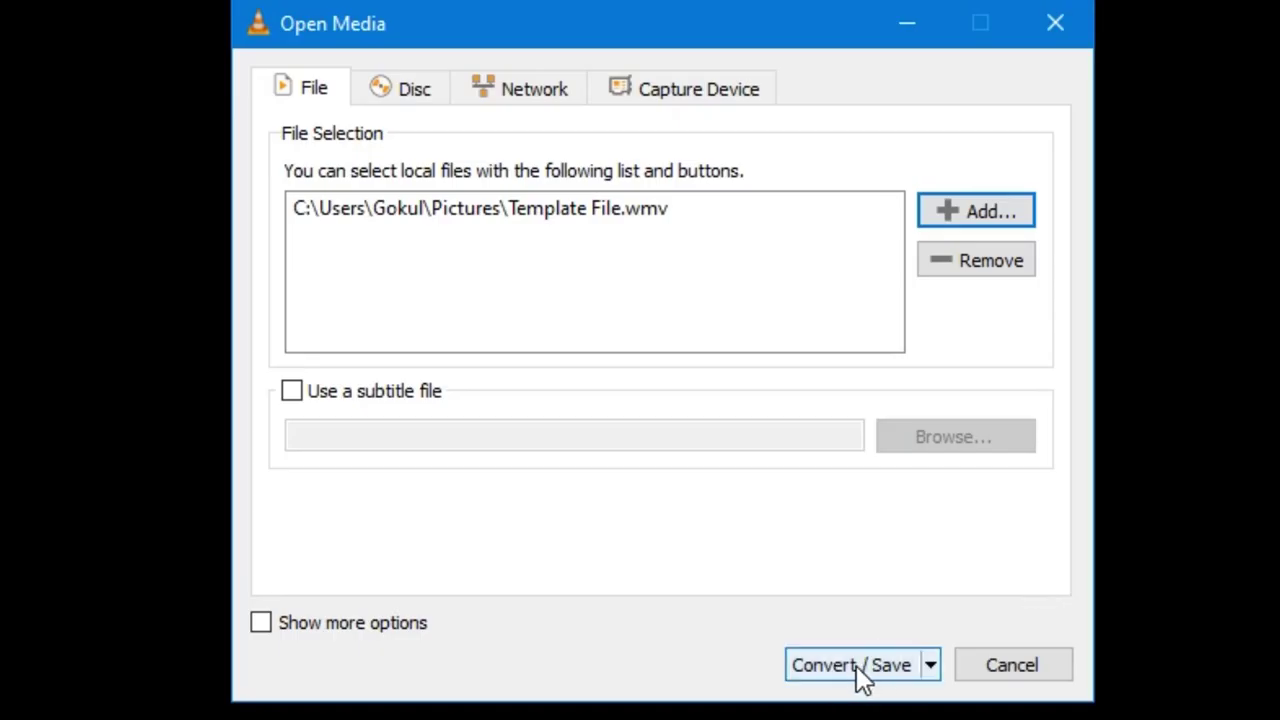
click(856, 665)
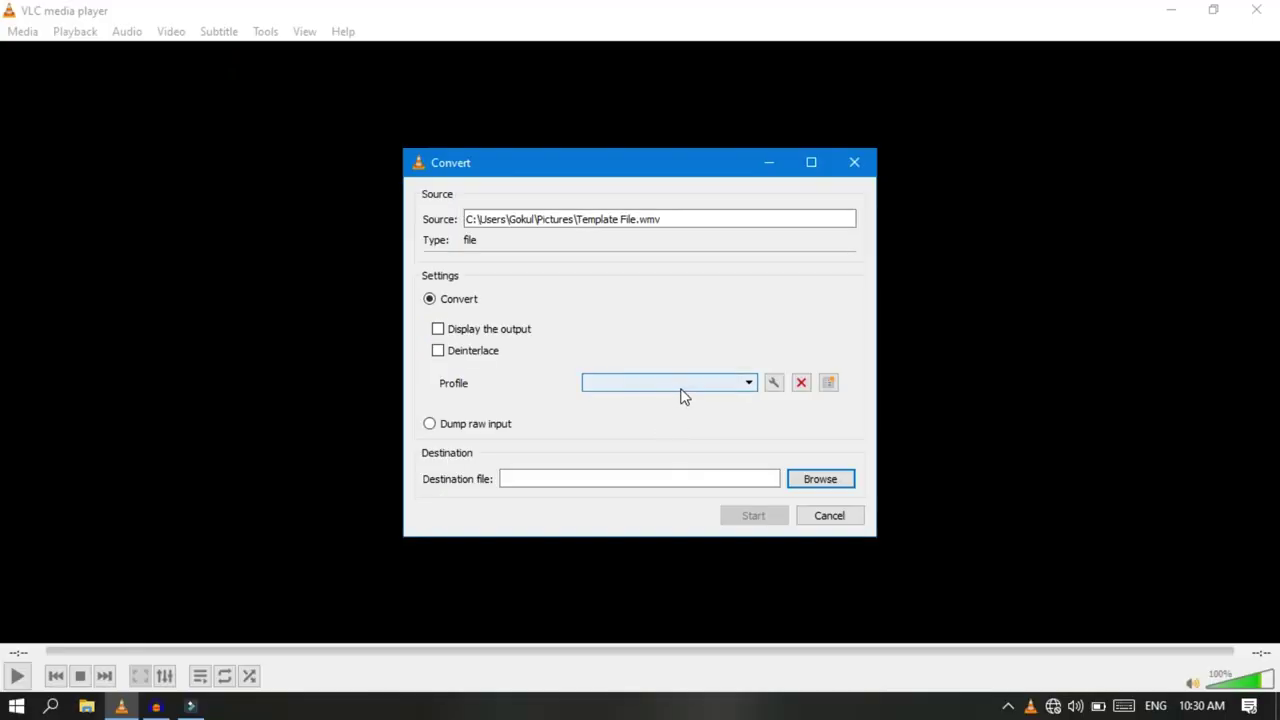
Step: Set the conversion profile to Audio - MP3
click(682, 386)
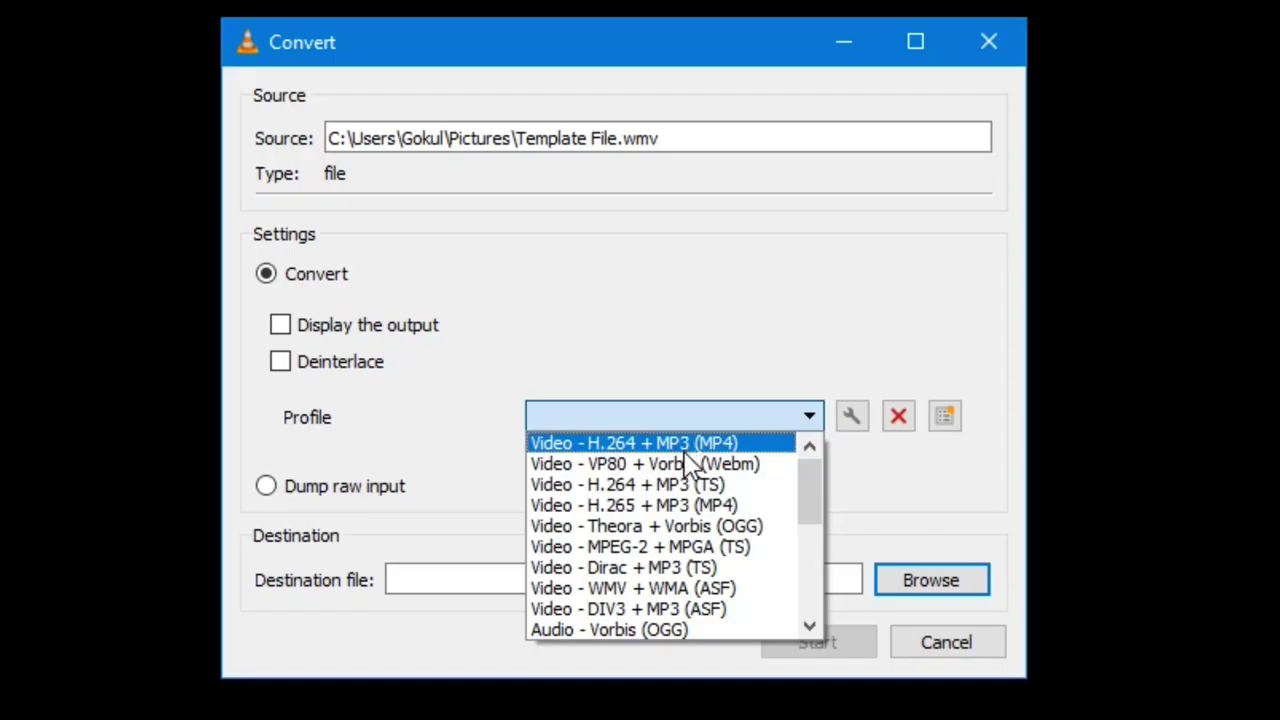
scroll(688, 522, down, 4)
click(690, 527)
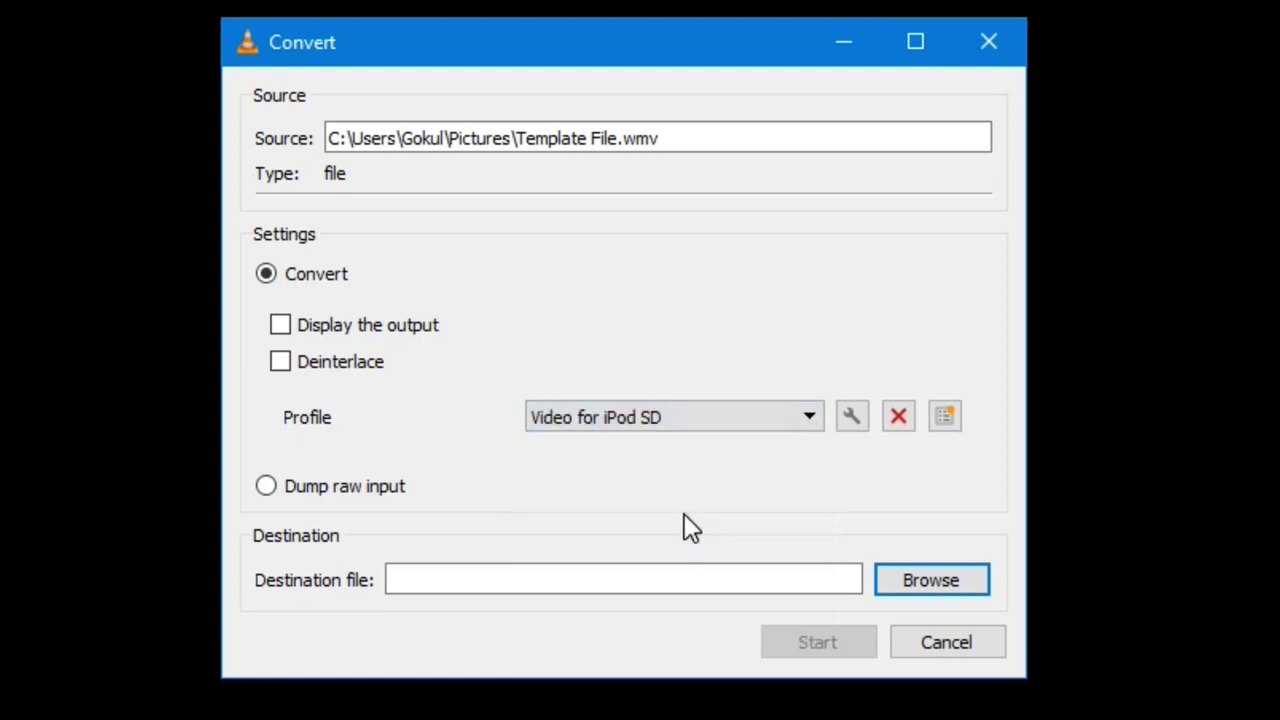
click(675, 424)
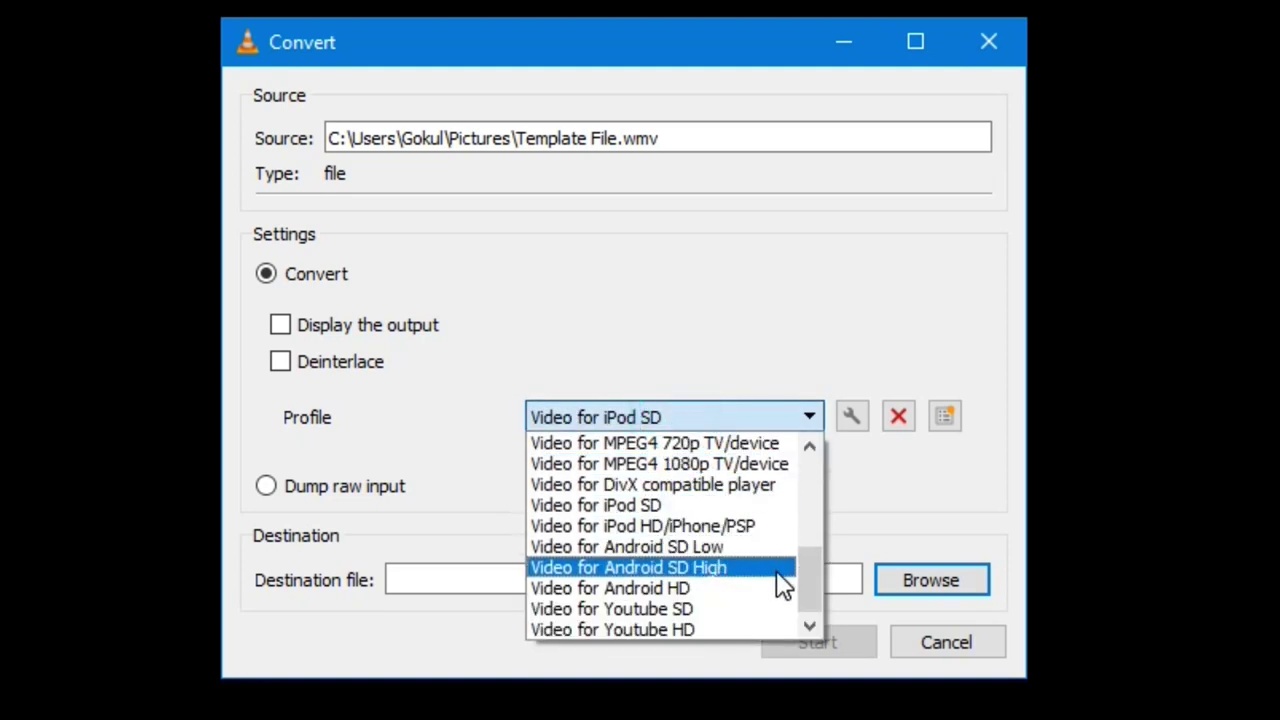
drag(816, 595, 814, 547)
click(724, 509)
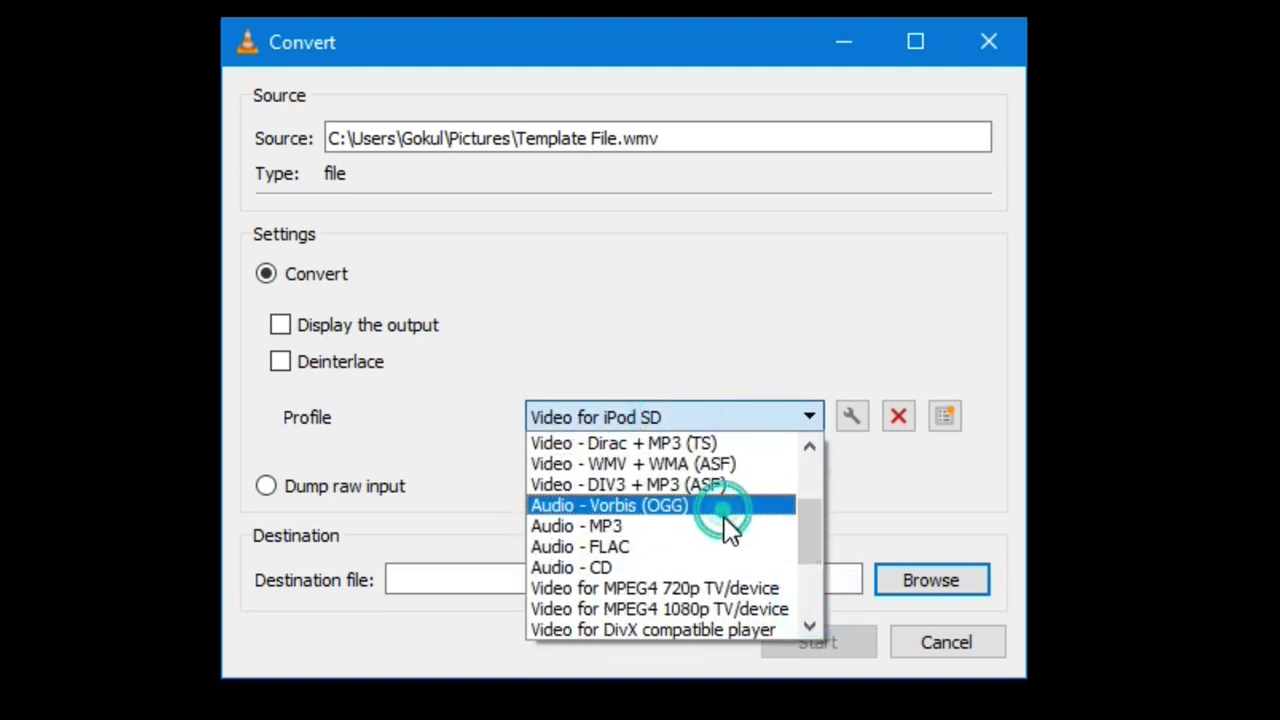
click(728, 527)
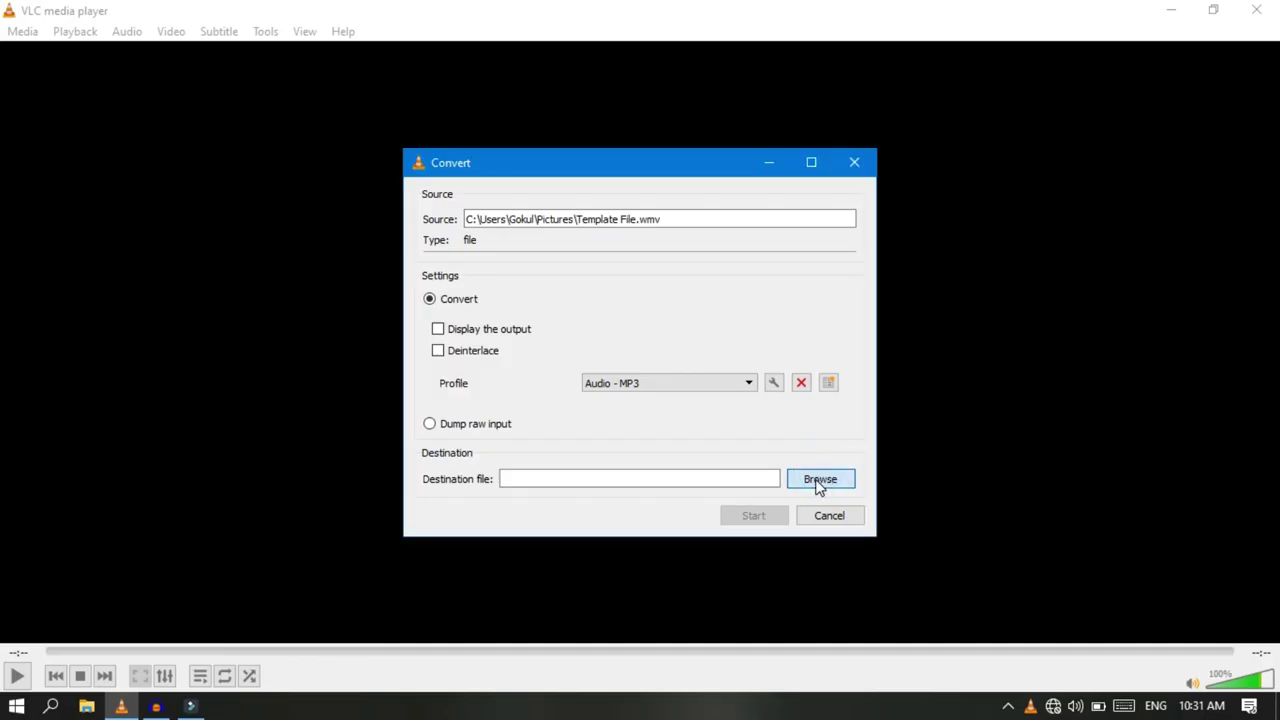
Step: Set the destination file to Template.mp3 in the Pictures folder and start the conversion
click(818, 480)
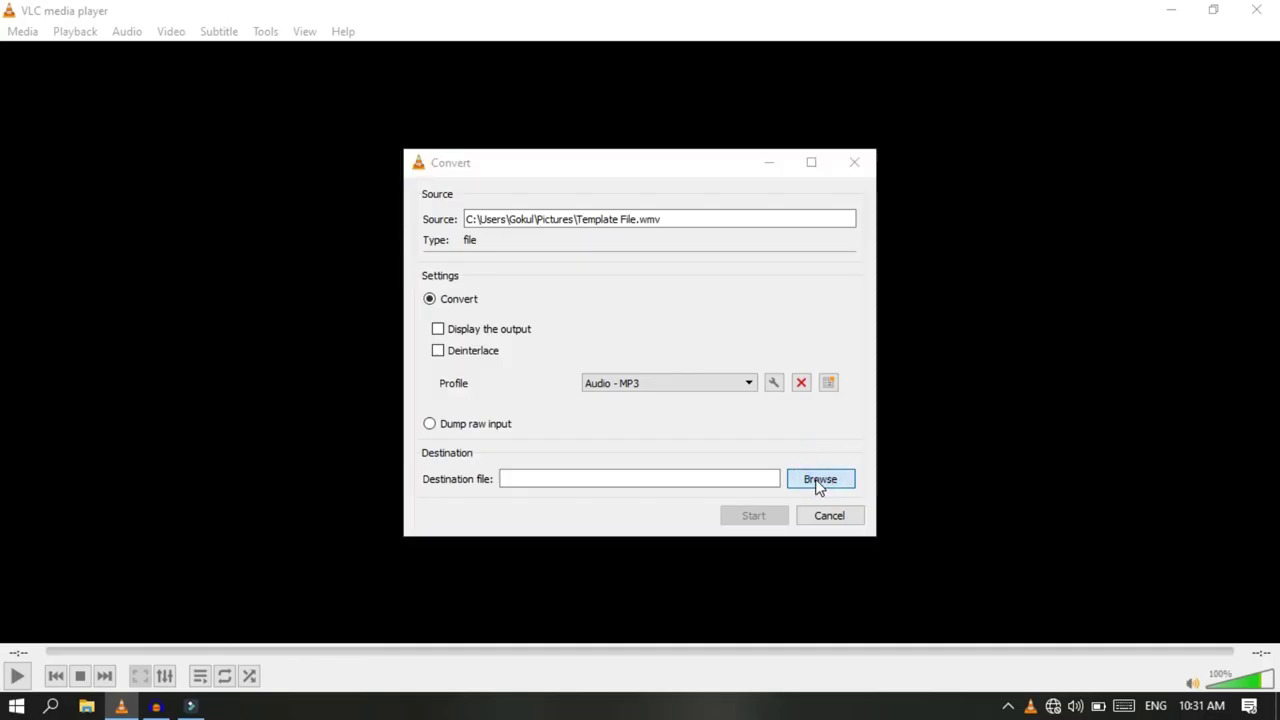
click(498, 428)
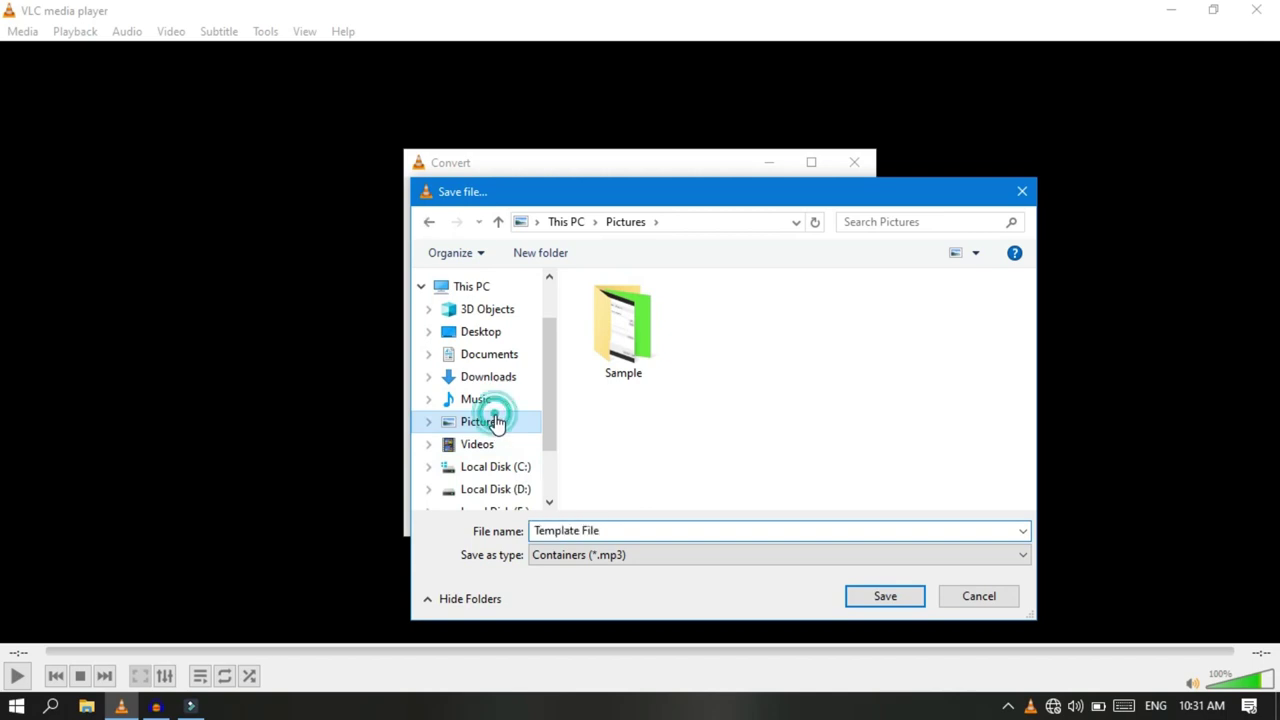
click(618, 529)
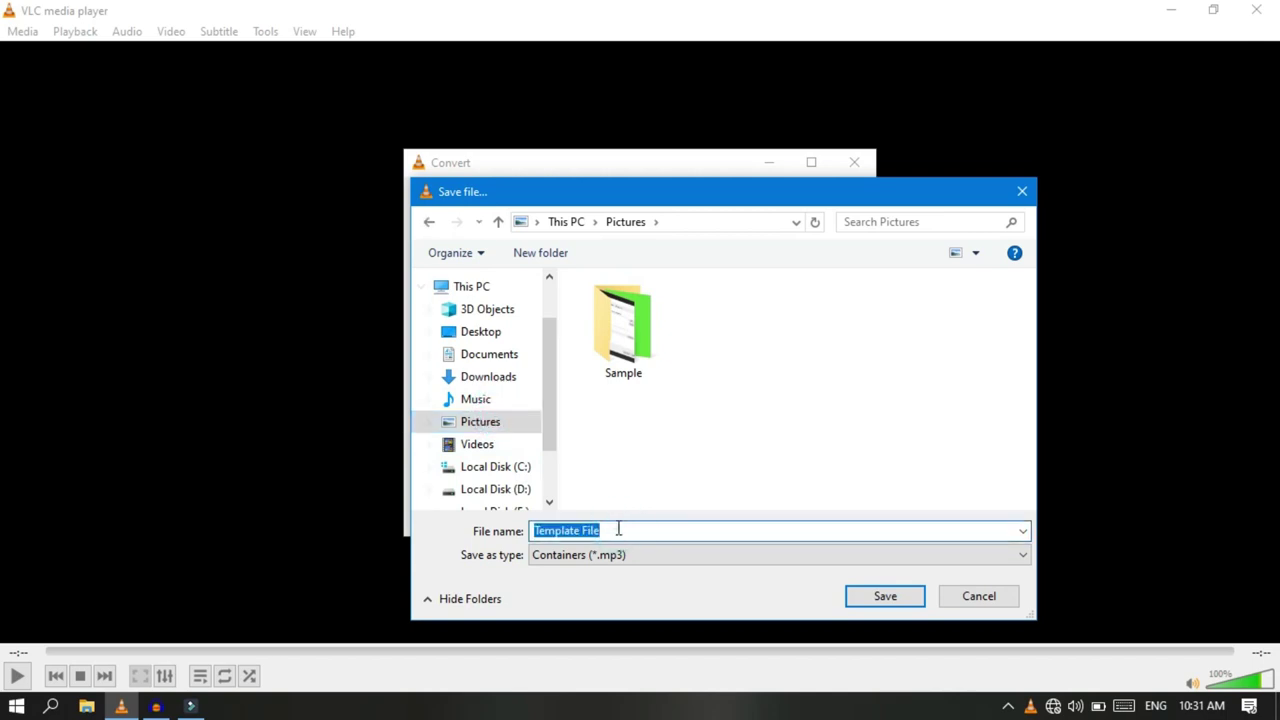
key(BackSpace)
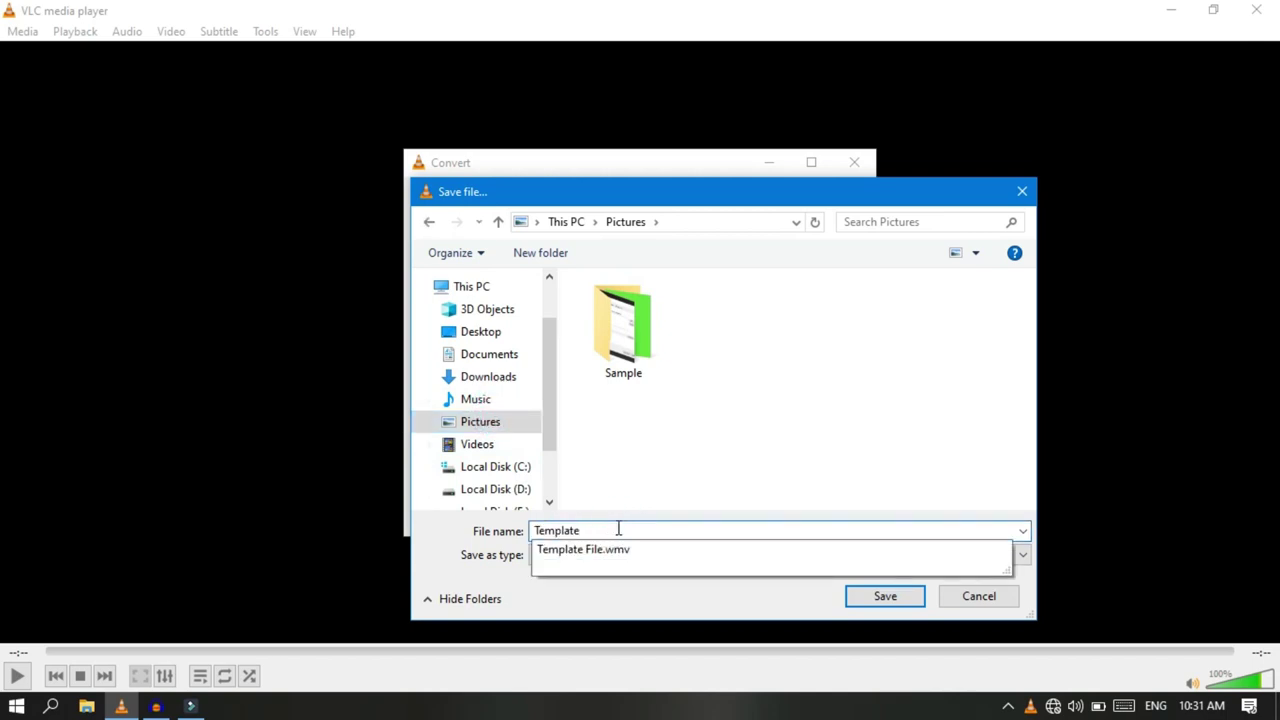
click(885, 598)
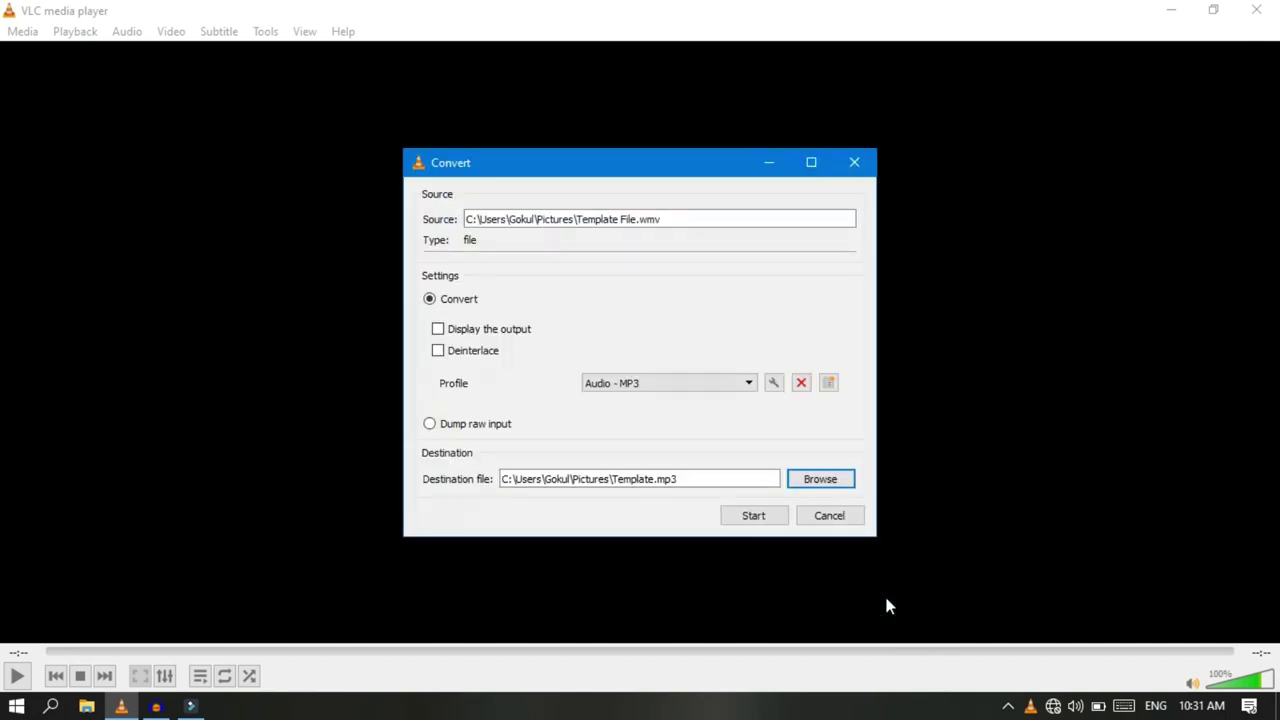
click(746, 512)
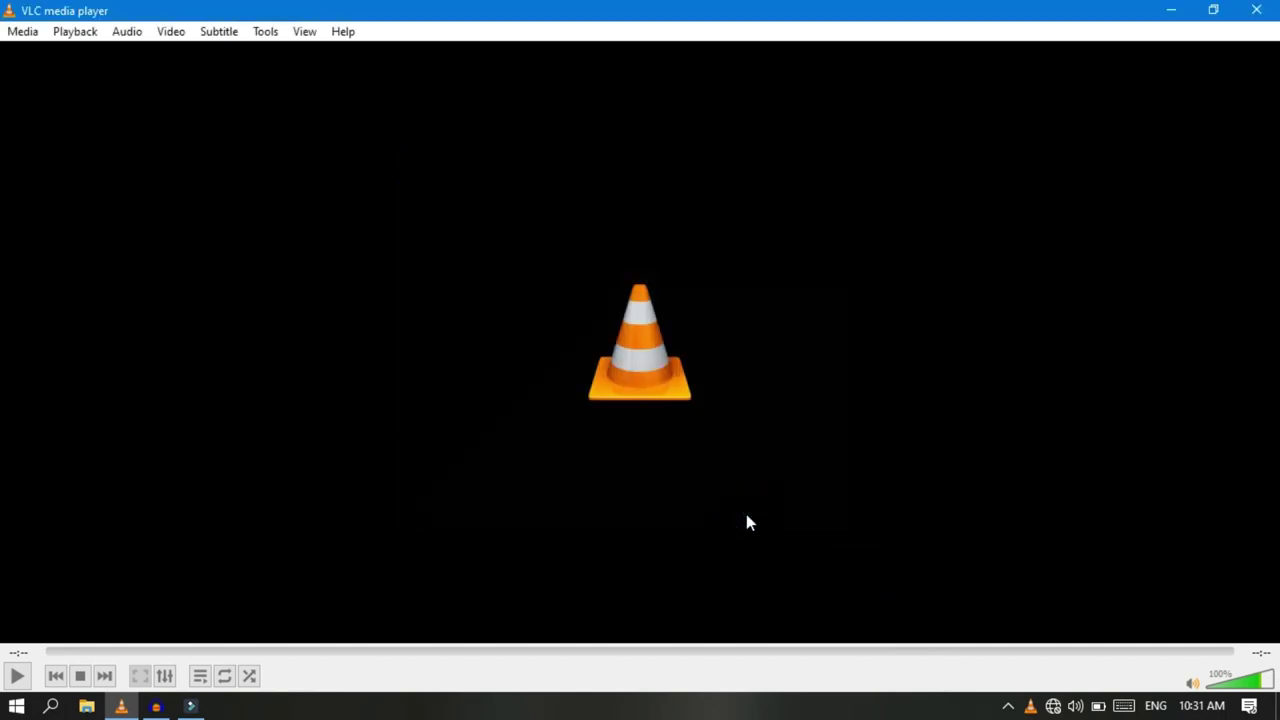
Step: Switch to File Explorer, play the converted Template audio file from the Pictures folder, and close its player window
click(86, 706)
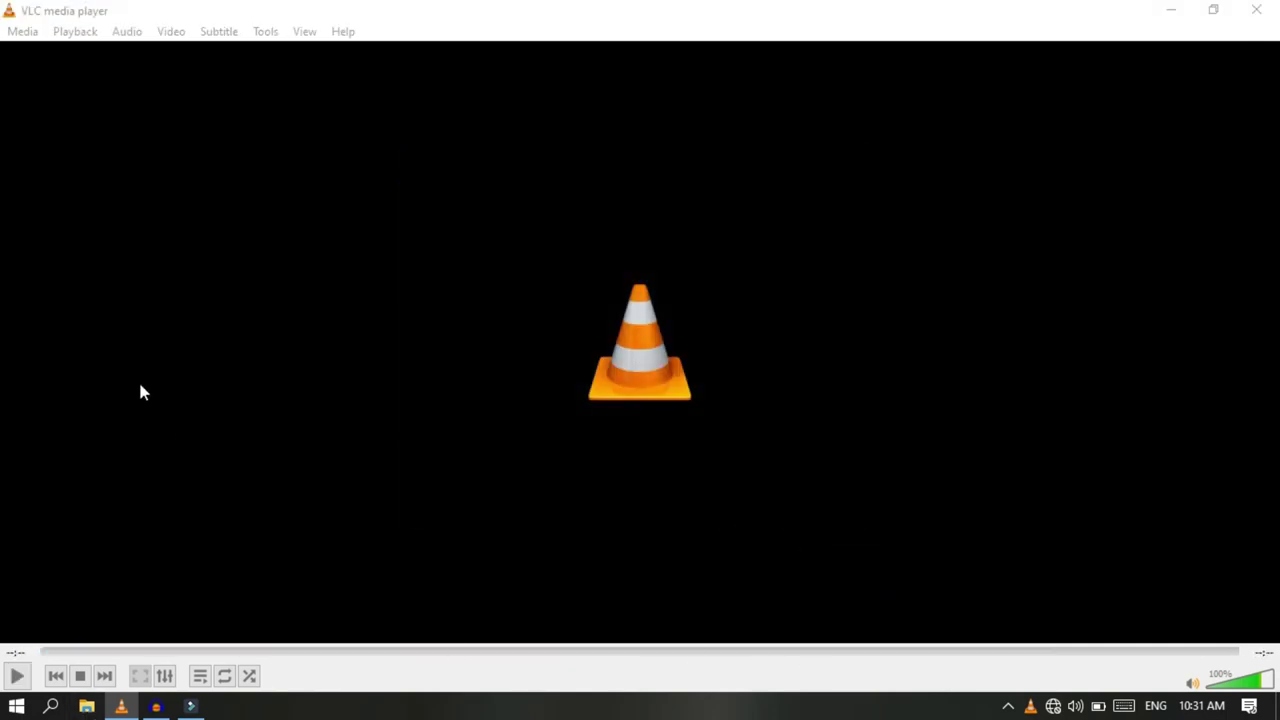
click(100, 321)
click(608, 157)
double_click(714, 160)
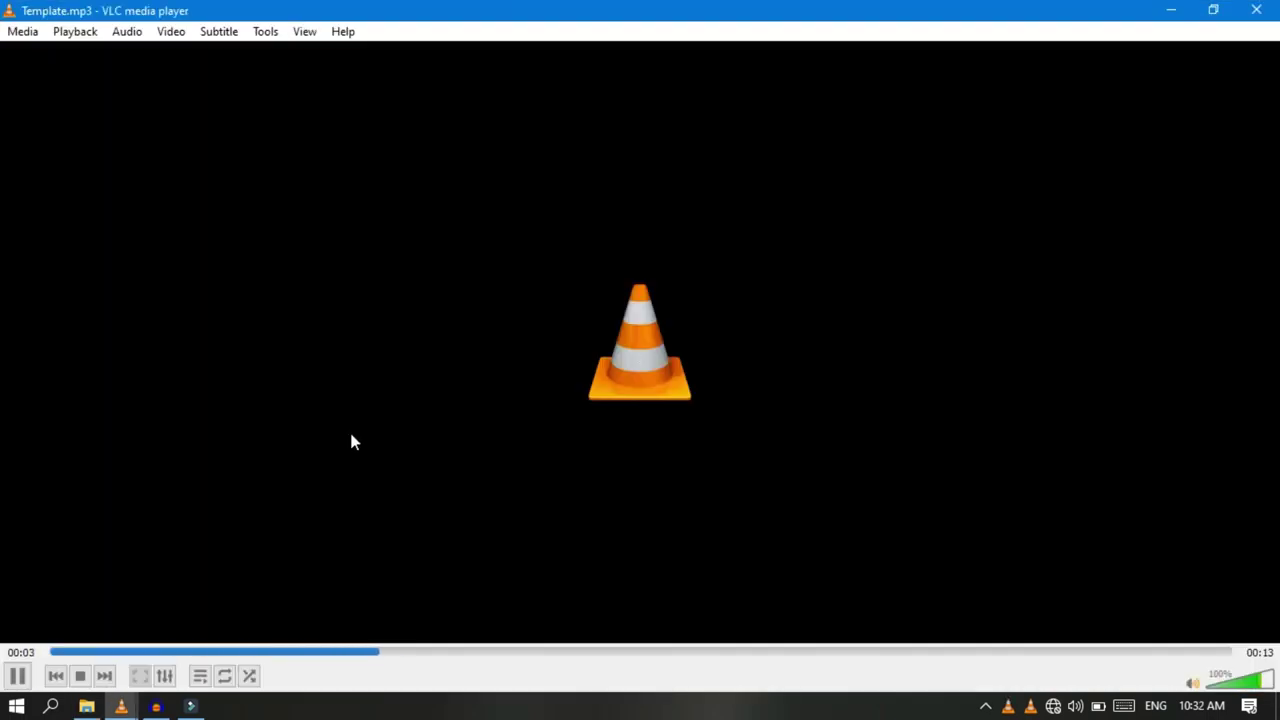
click(1256, 10)
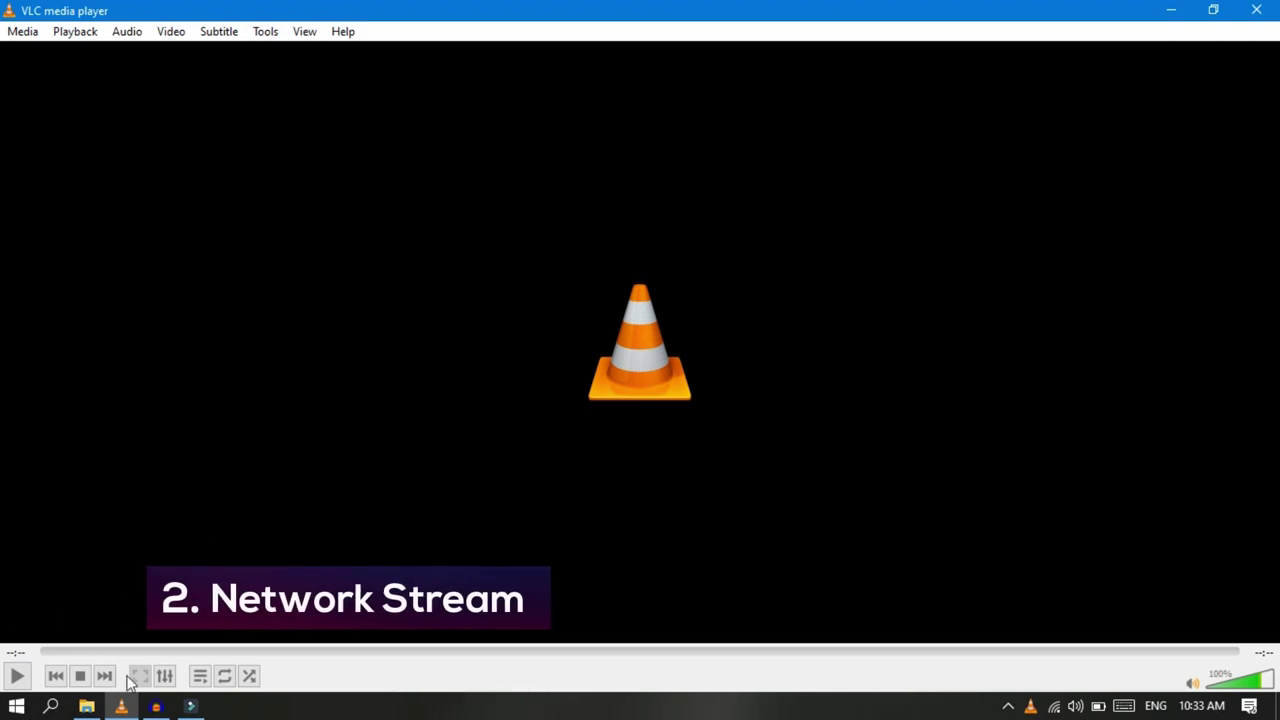
Step: In File Explorer, open the Youtube Link text file from the Pictures folder and copy its whole URL
click(86, 706)
double_click(805, 172)
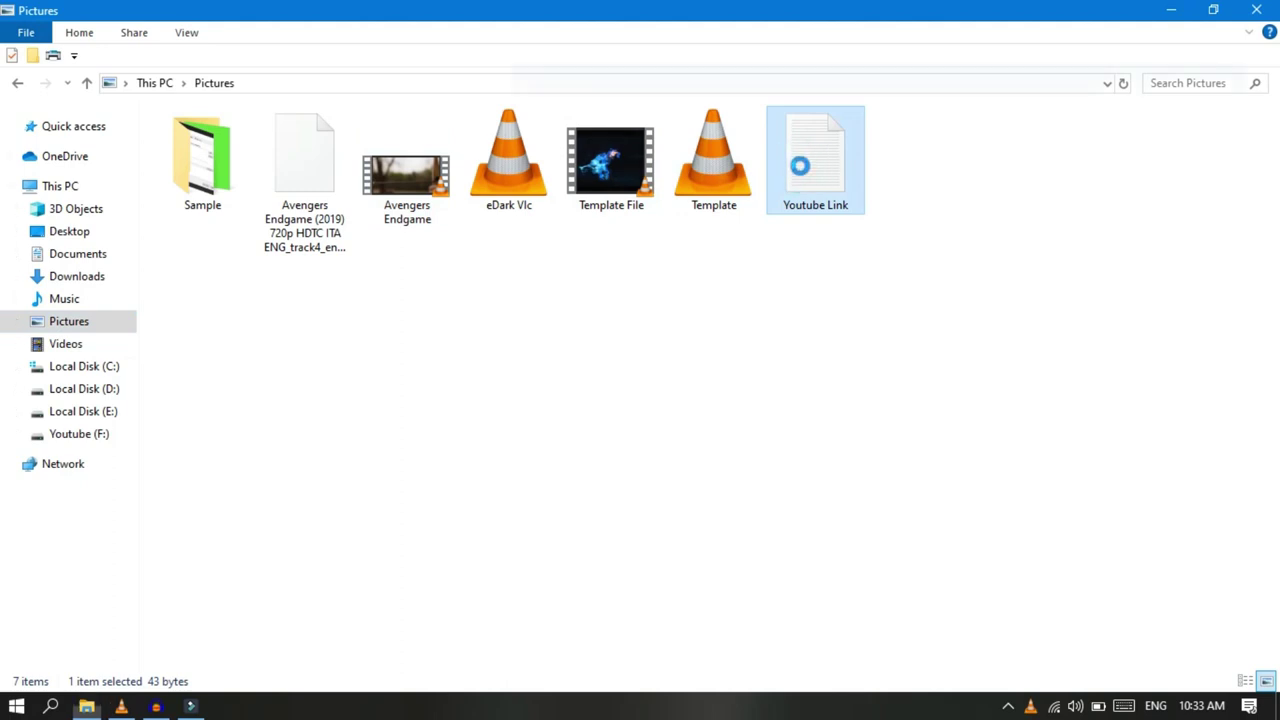
drag(1047, 130, 466, 126)
right_click(535, 117)
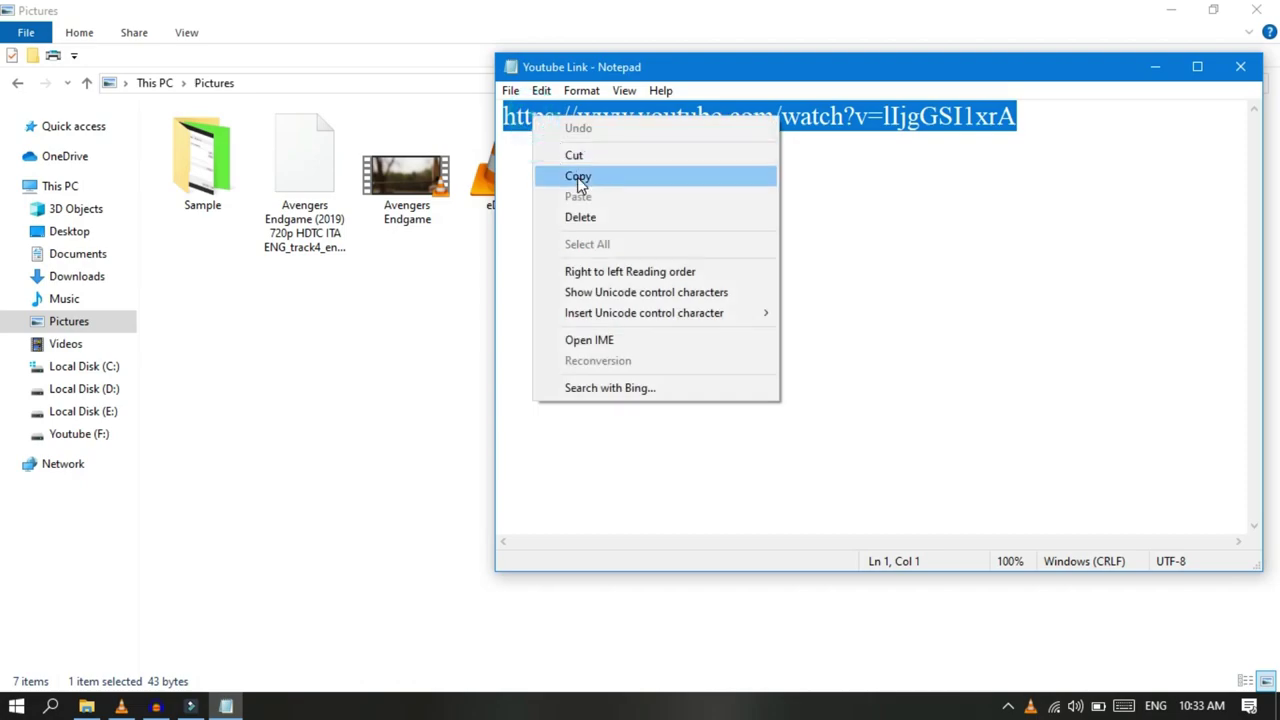
click(575, 176)
Step: Switch to VLC media player and play the copied YouTube URL as a network stream
click(118, 707)
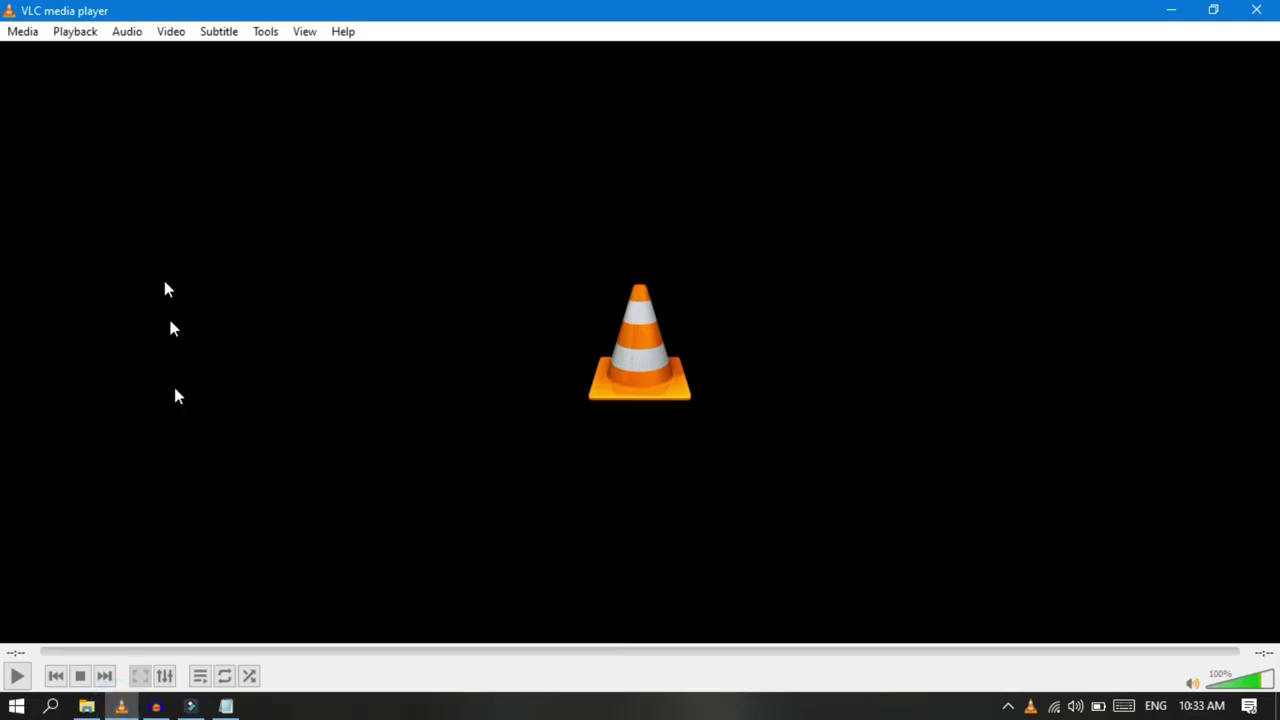
click(20, 33)
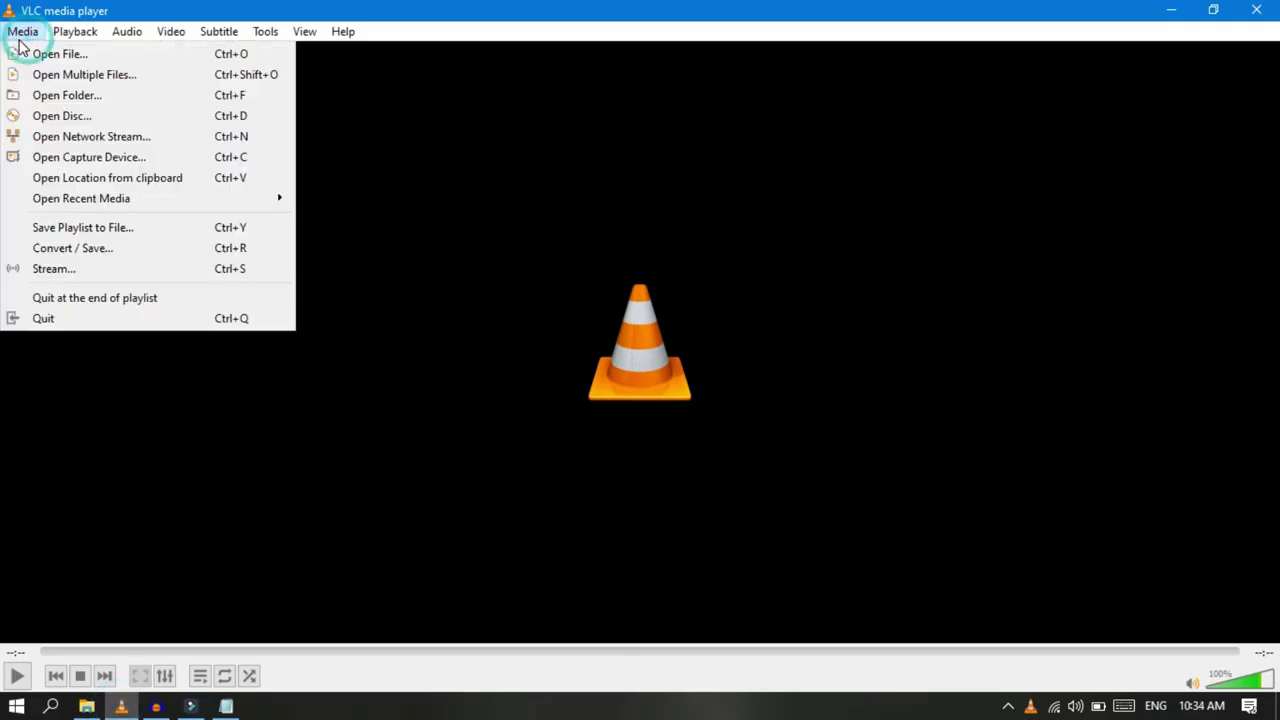
click(61, 143)
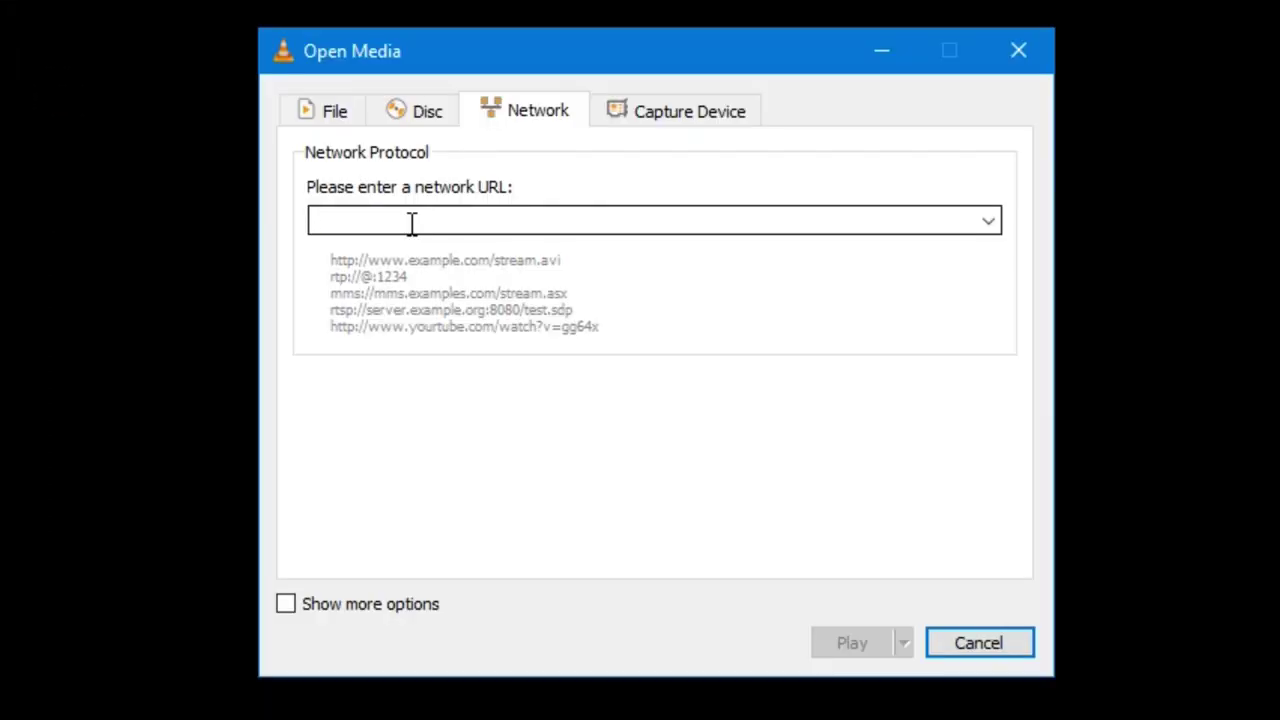
right_click(486, 261)
click(540, 361)
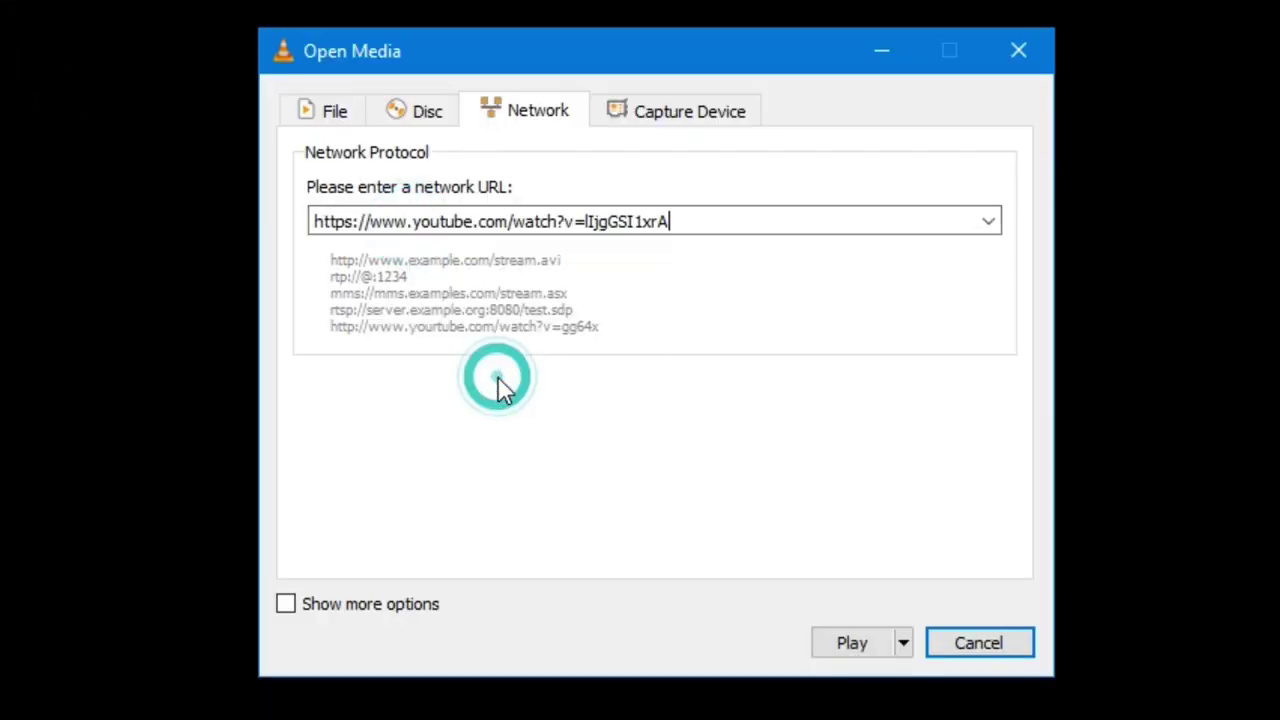
click(849, 645)
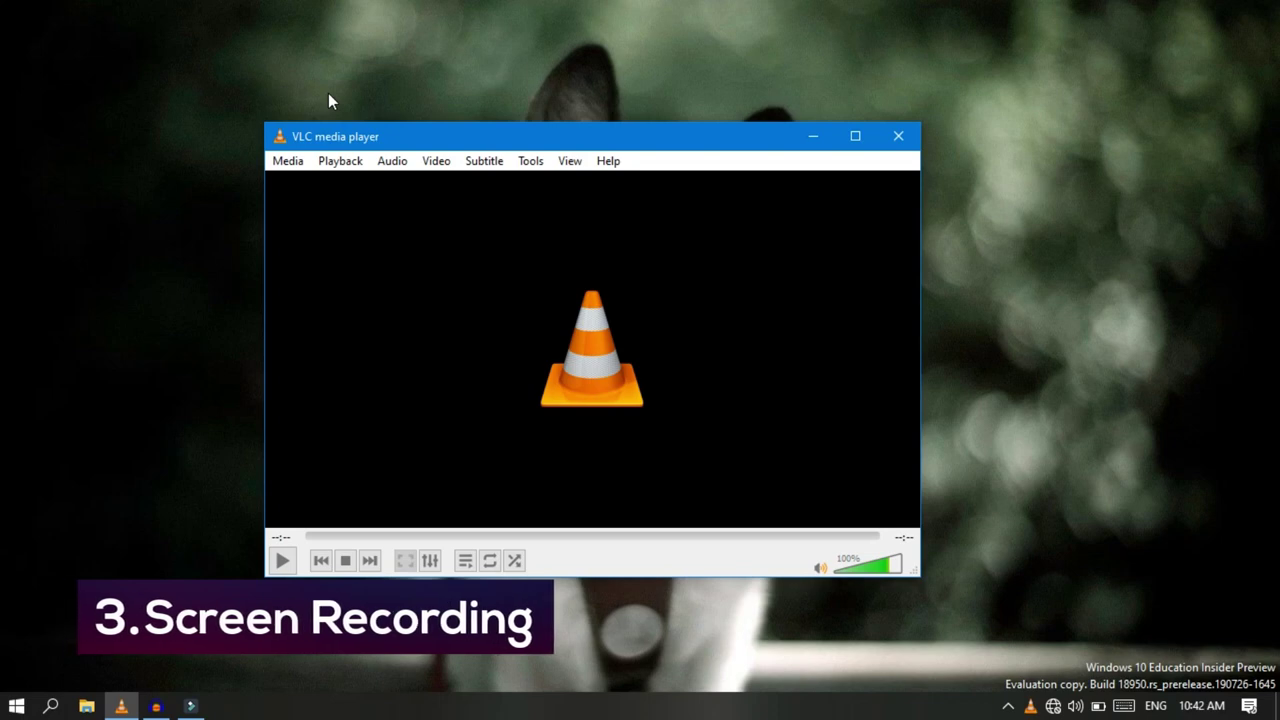
Step: Set up a Convert / Save job that captures the Desktop at 30 f/s
click(292, 161)
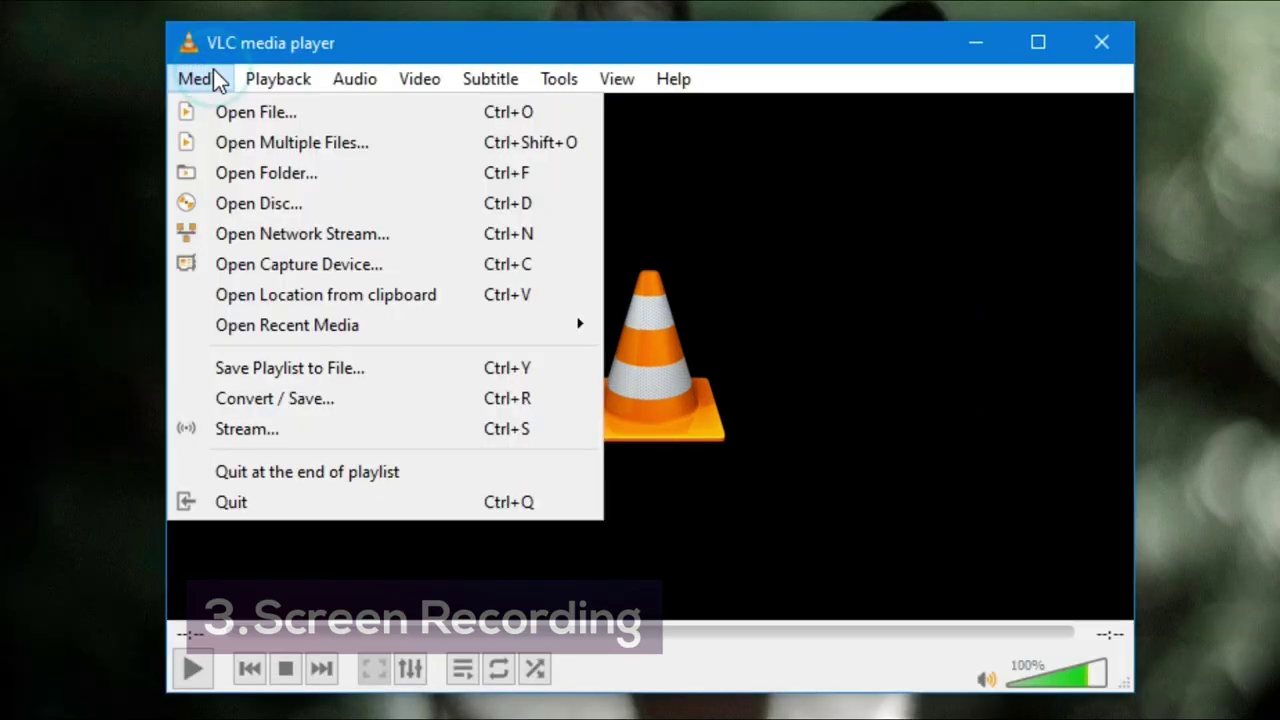
click(267, 395)
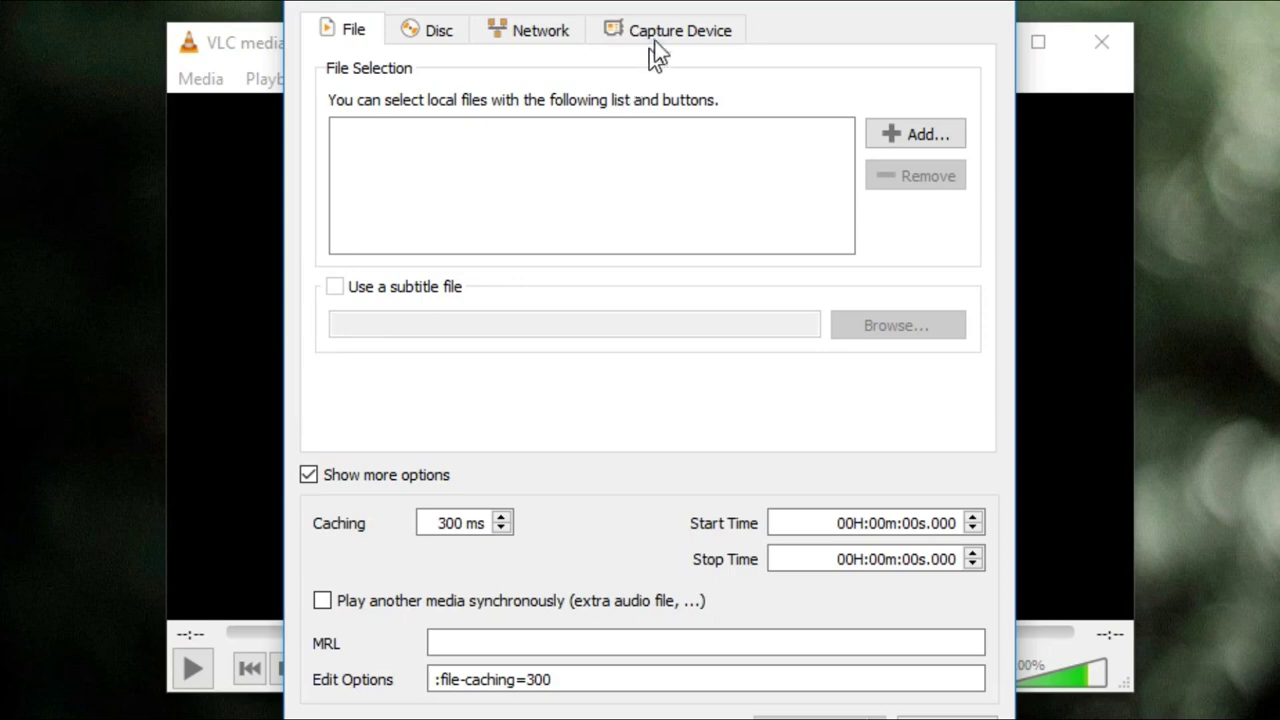
click(620, 32)
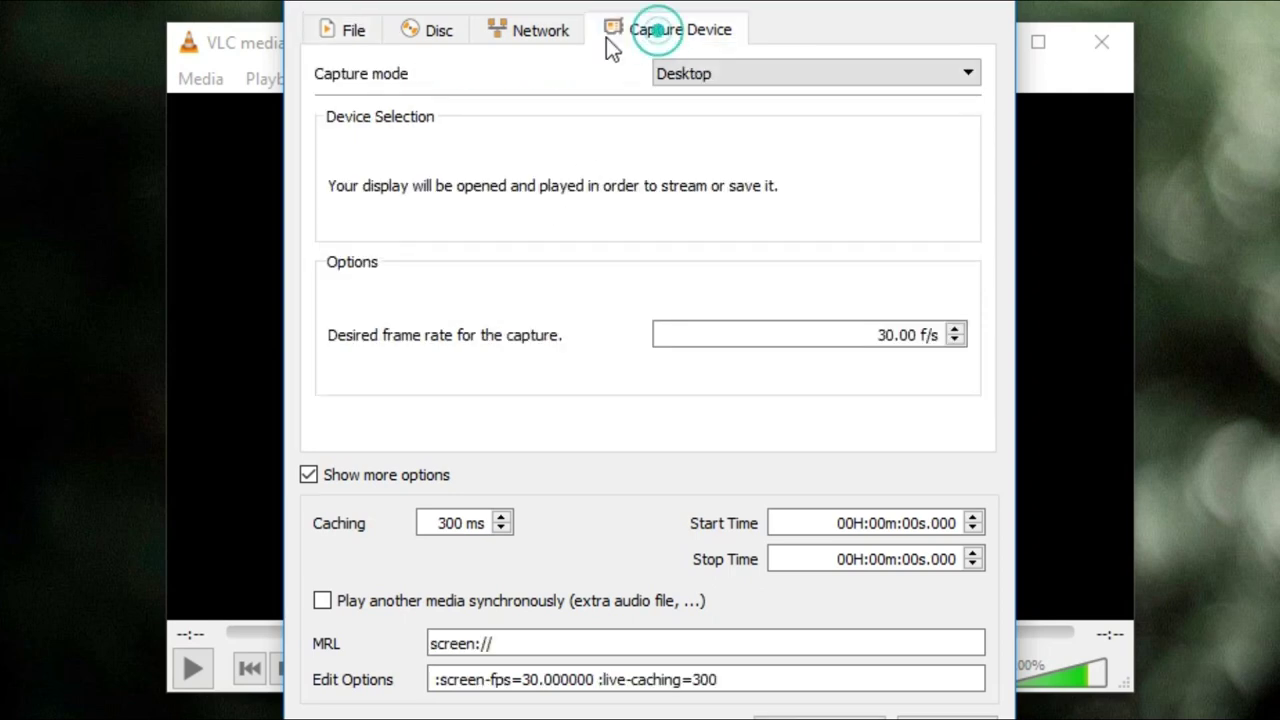
click(690, 80)
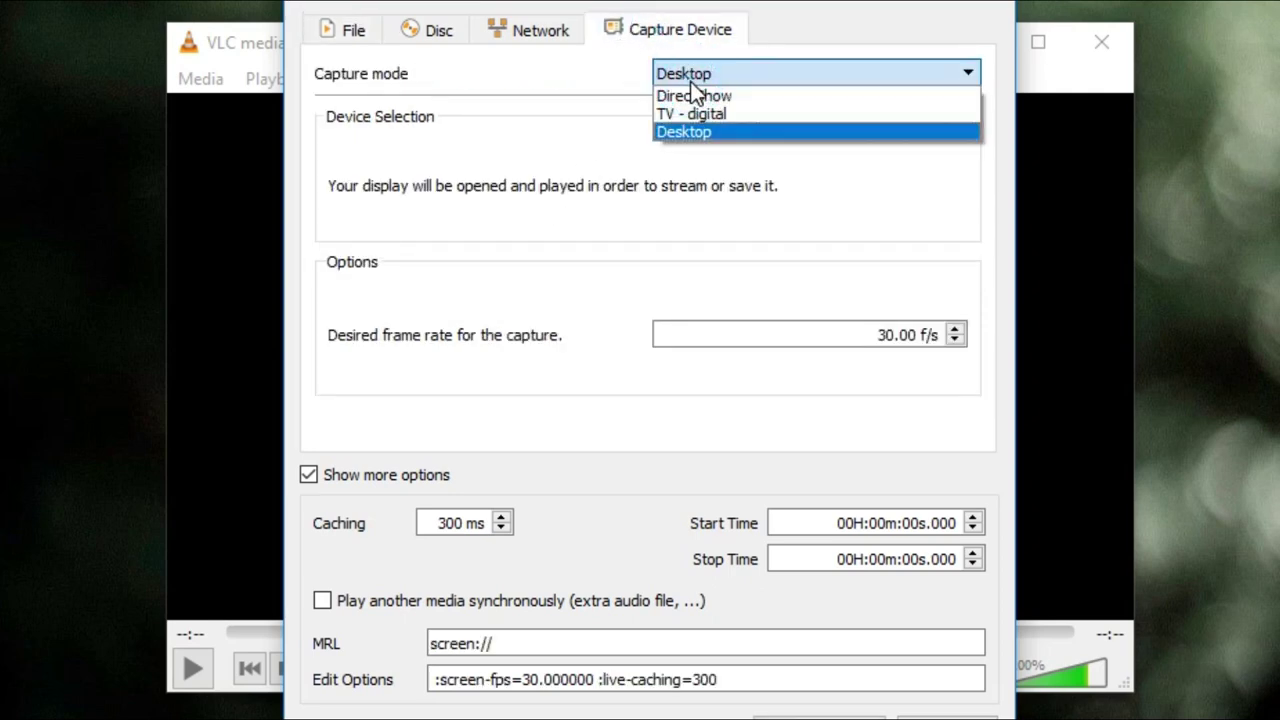
click(728, 131)
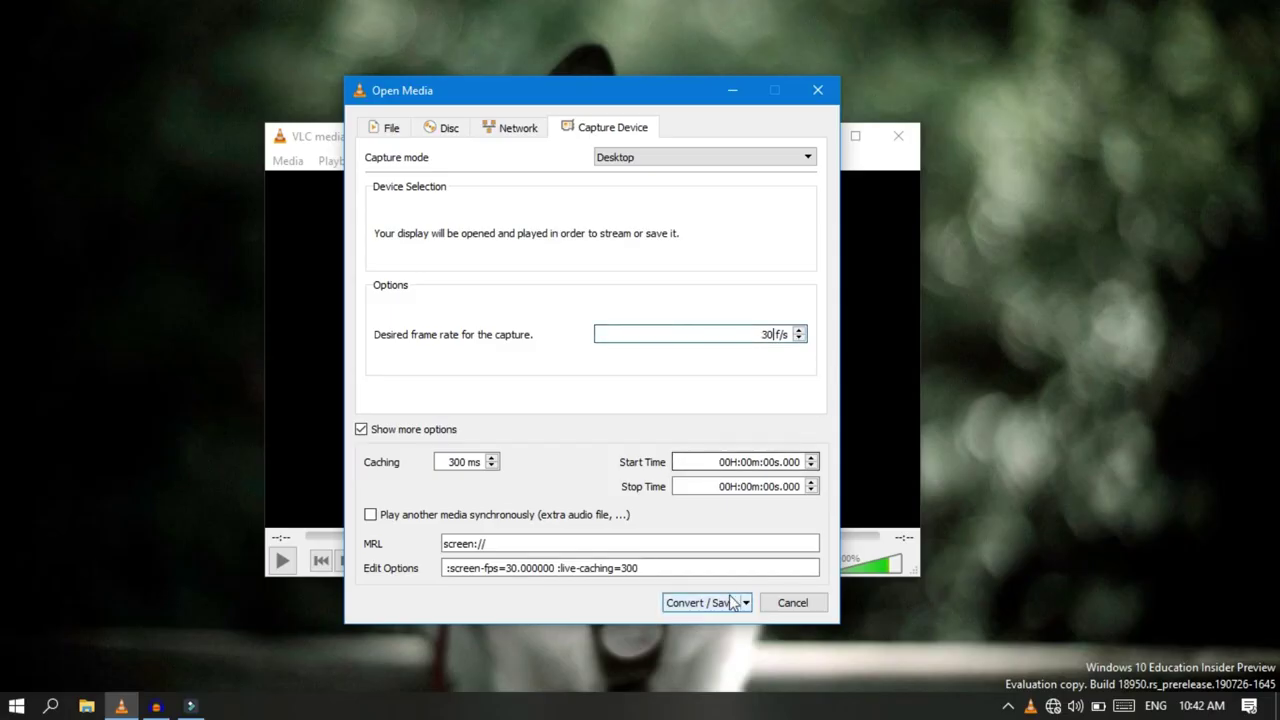
Step: Proceed to the conversion settings of the screen capture and set the profile to Video - H.264 + MP3 (MP4)
click(700, 603)
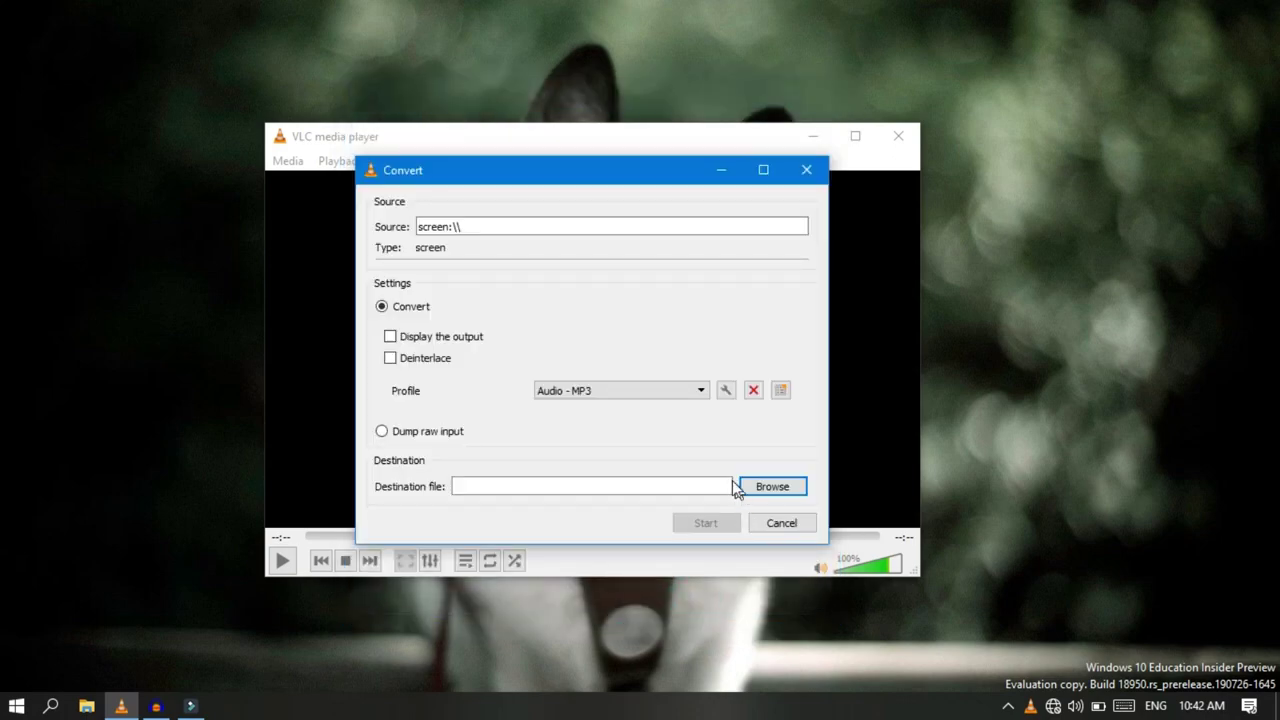
click(610, 400)
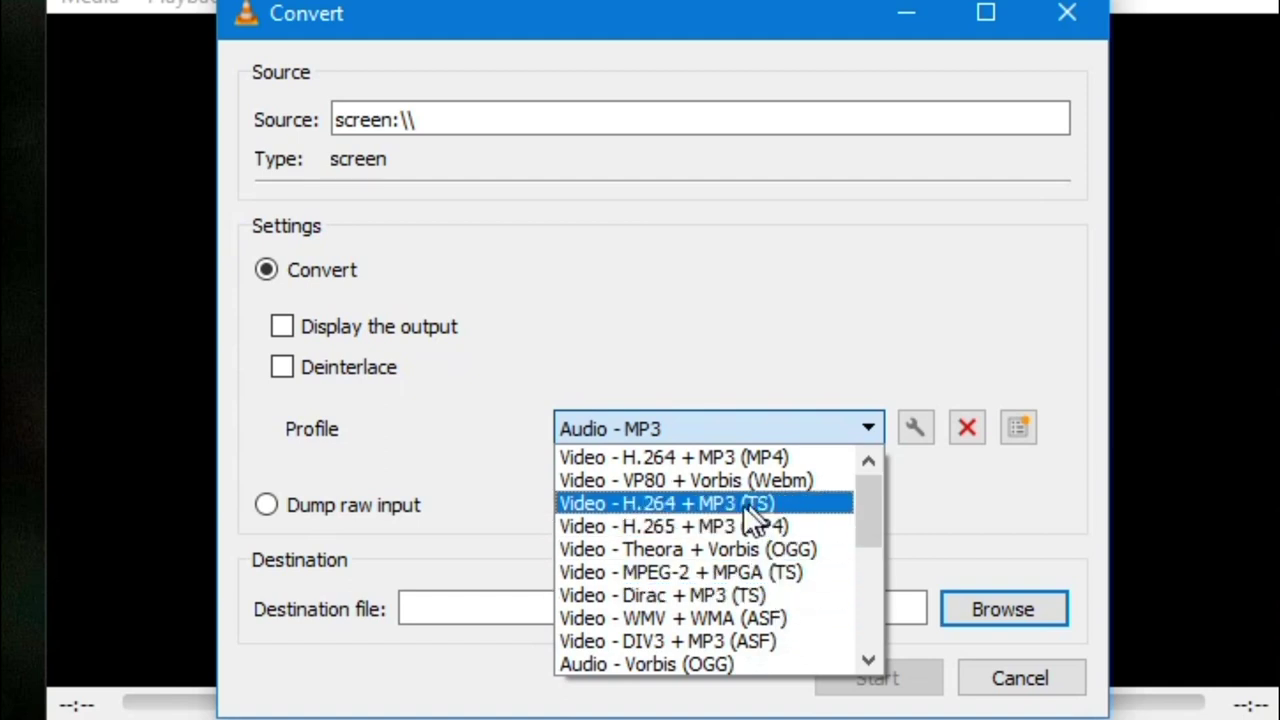
click(702, 457)
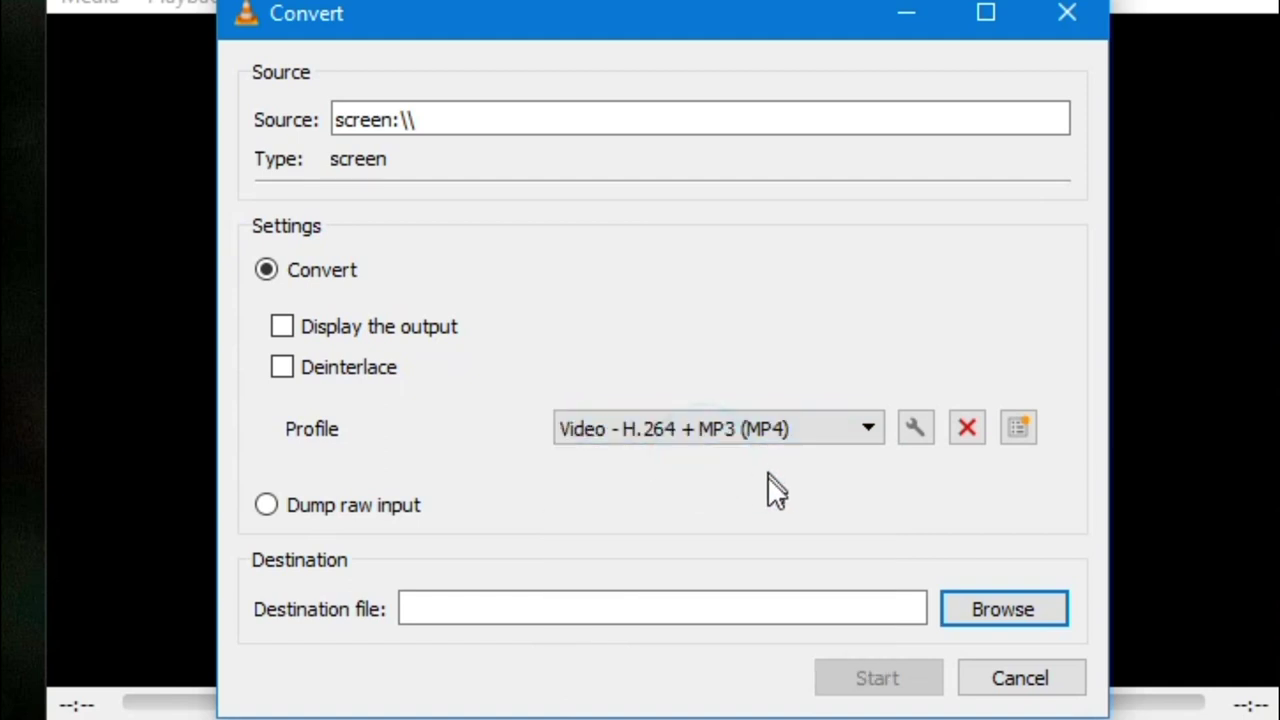
Step: Set the conversion's destination to an MP4 file called video 2 in the Pictures folder
click(998, 608)
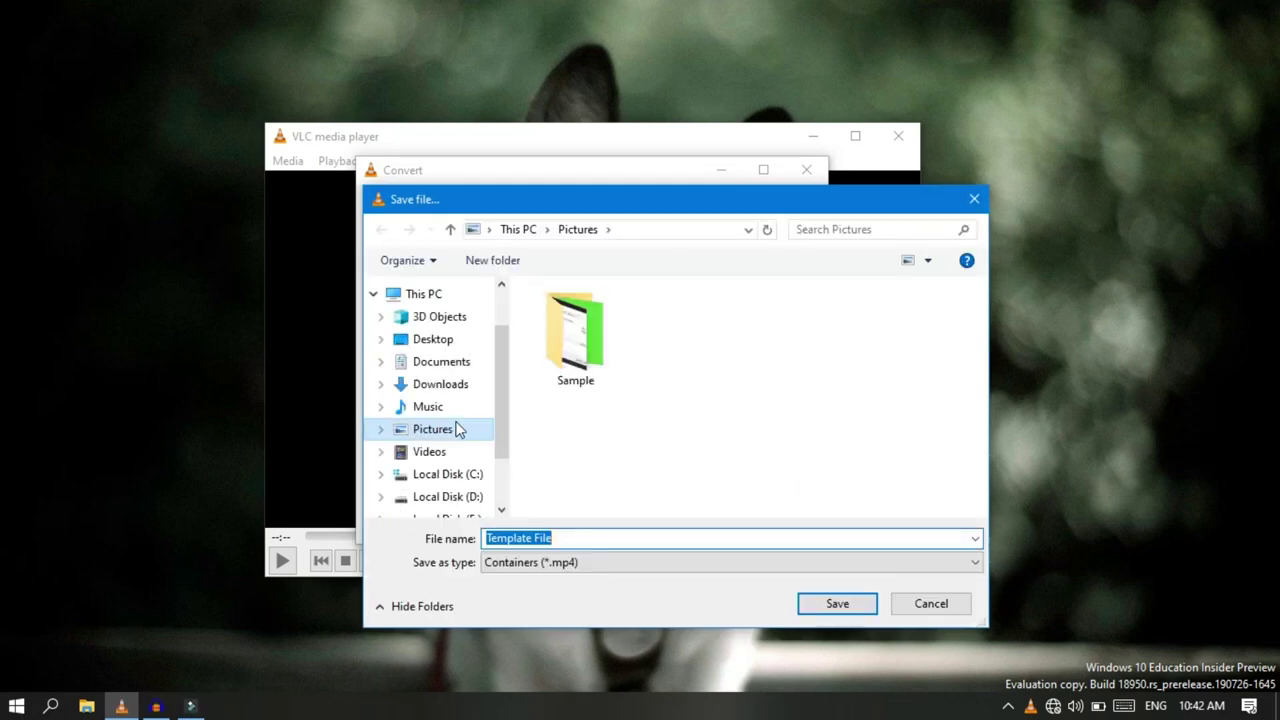
click(467, 432)
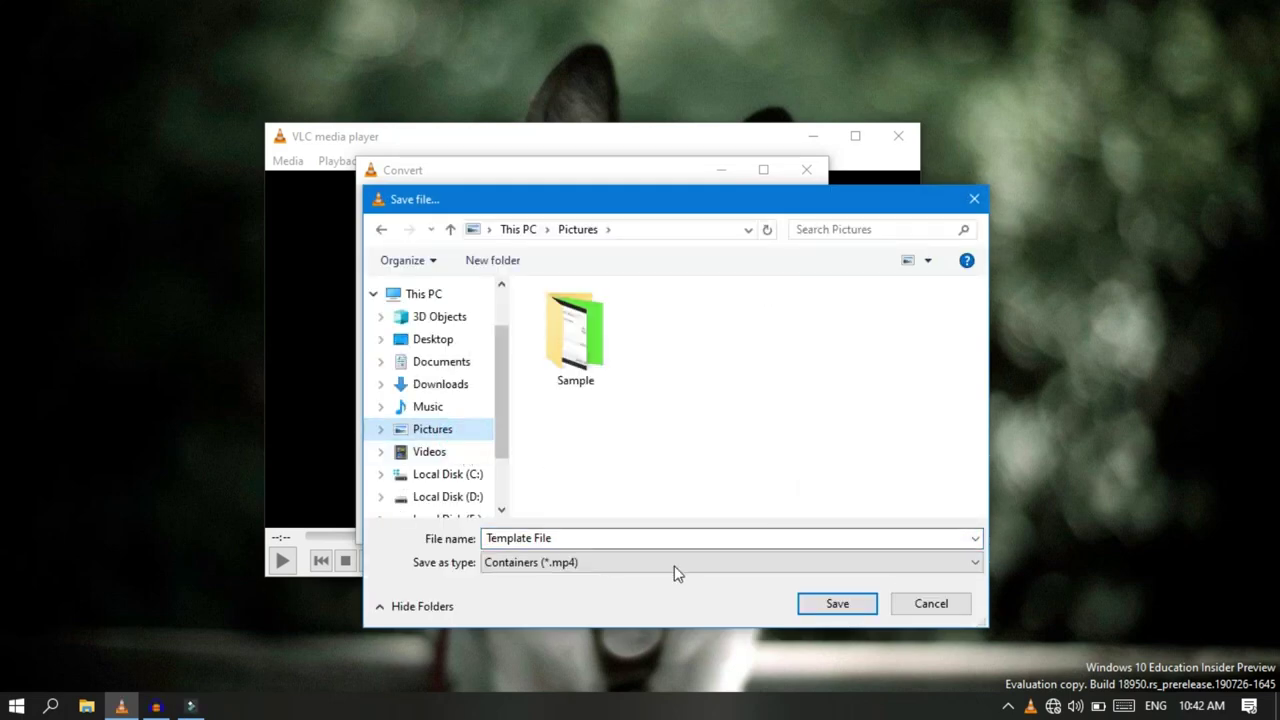
click(618, 538)
text(s)
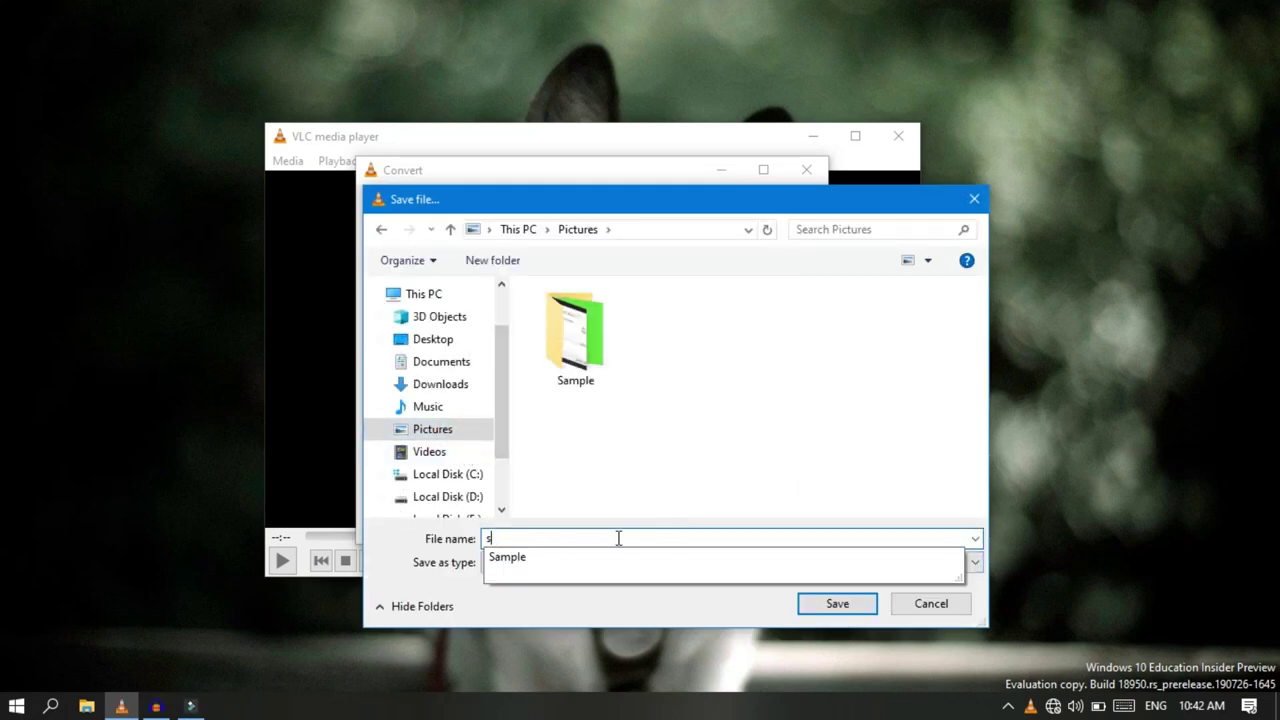
text(ampl)
key(BackSpace)
key(BackSpace)
key(BackSpace)
key(BackSpace)
key(BackSpace)
text(video 2)
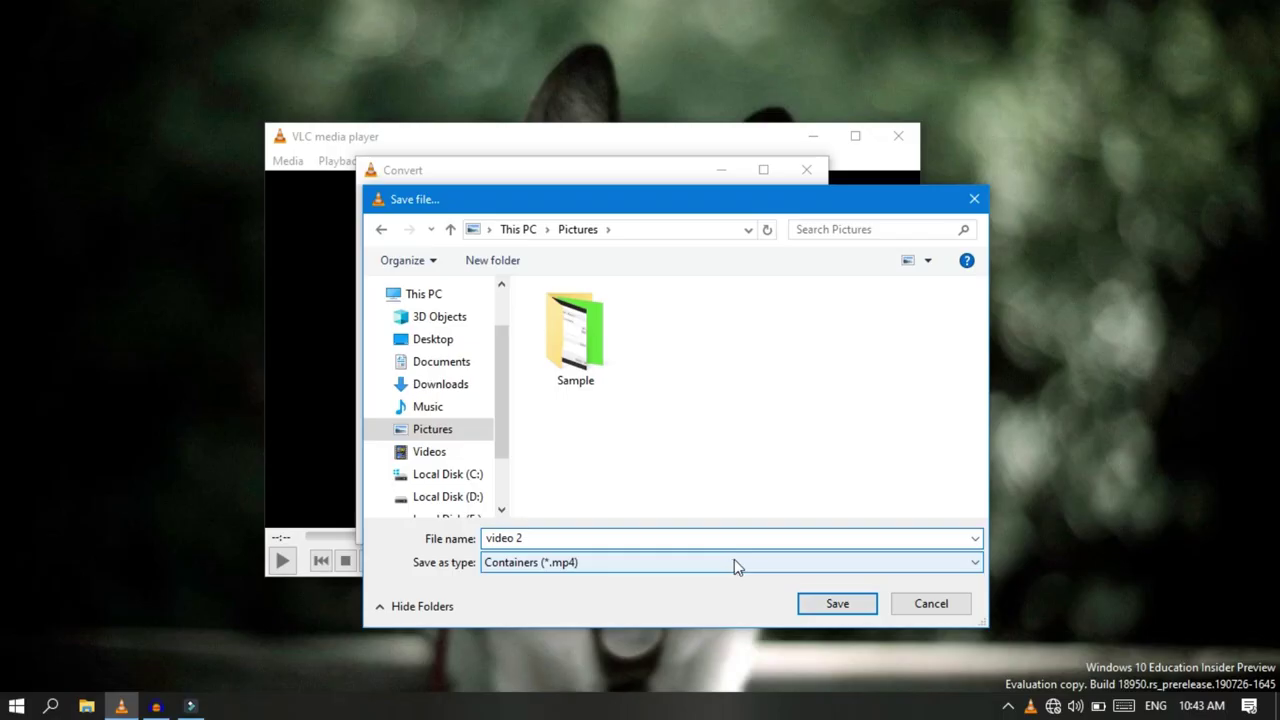
click(837, 603)
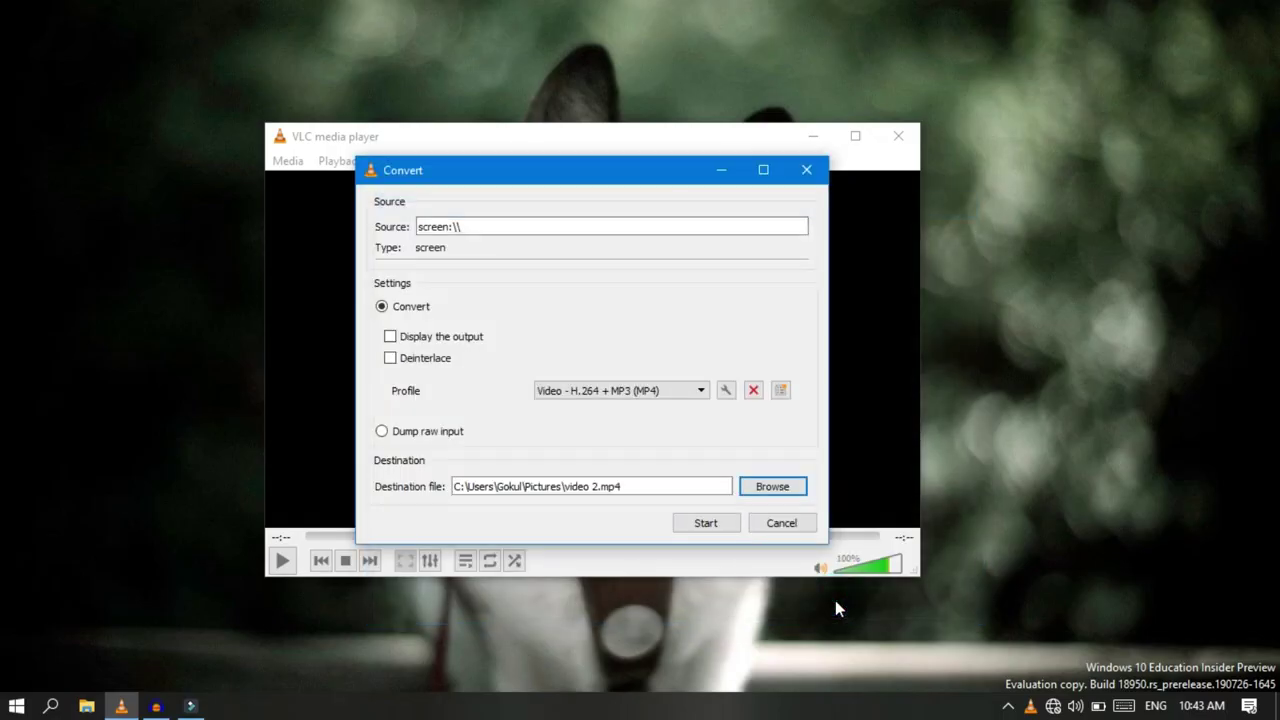
Step: Record the desktop while browsing Local Disk (C:) in File Explorer, stop the recording in VLC, and close the playback of video 2.mp4
click(703, 524)
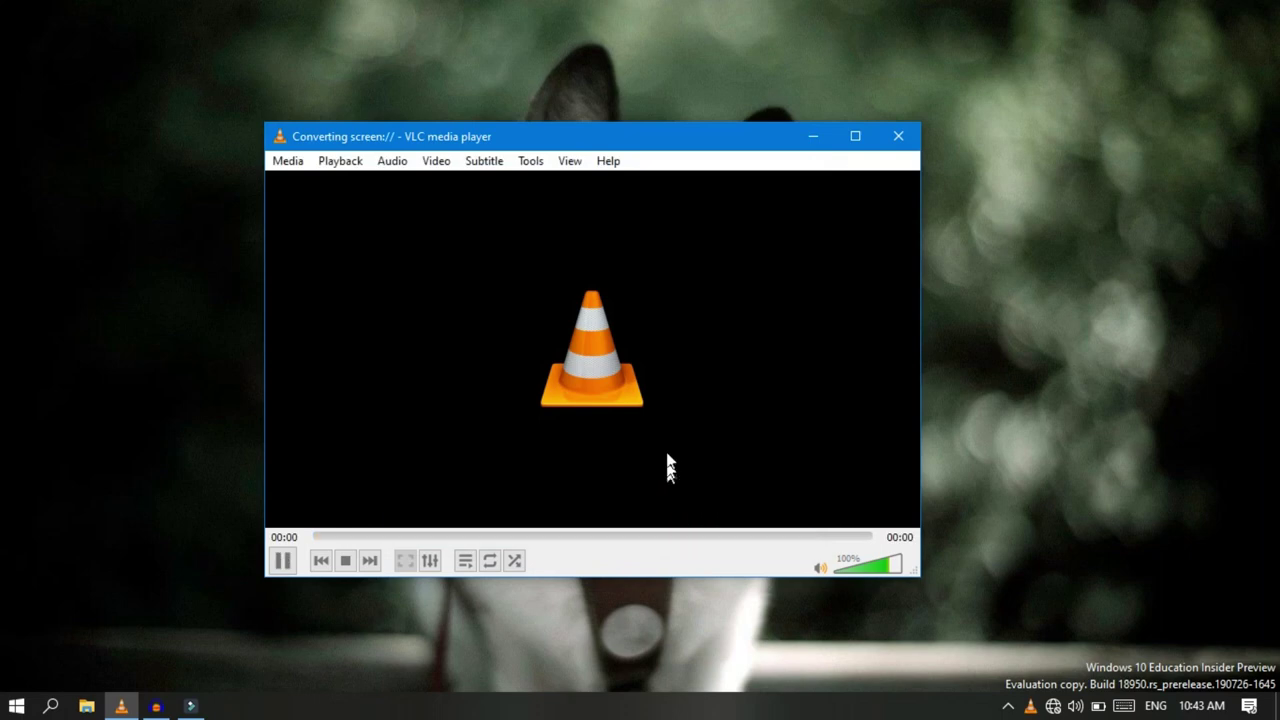
click(817, 137)
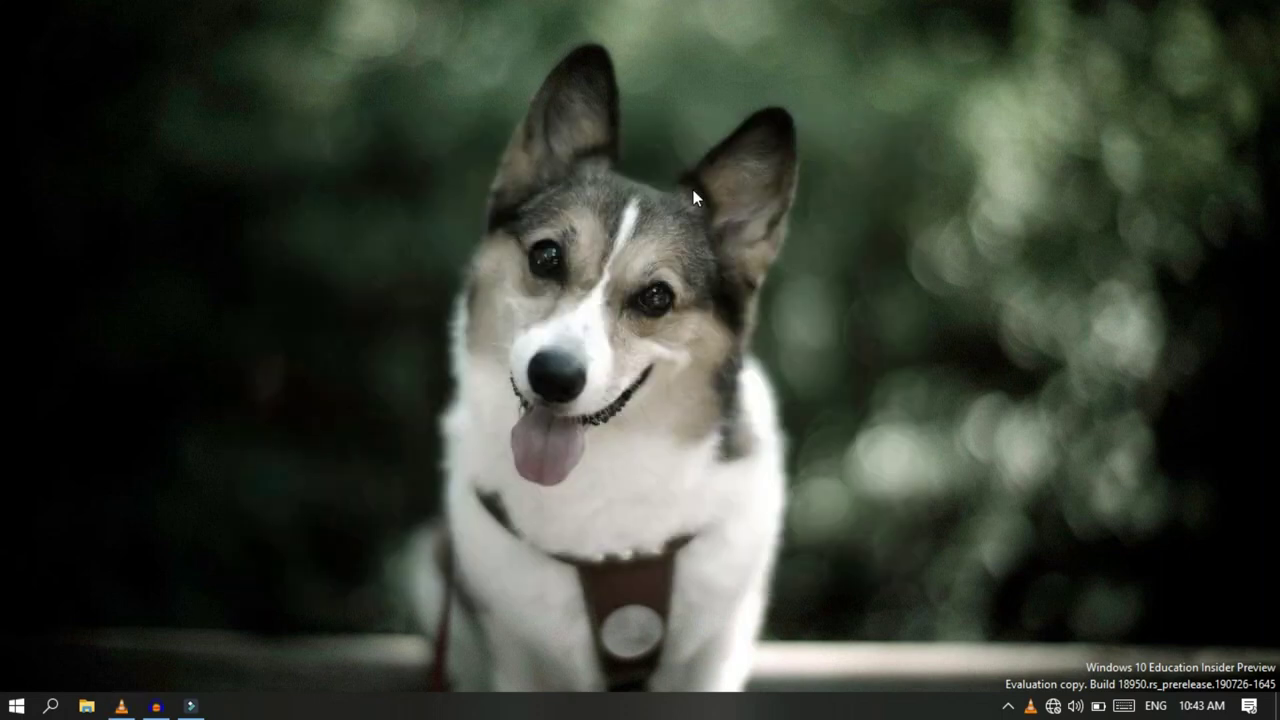
key(super+e)
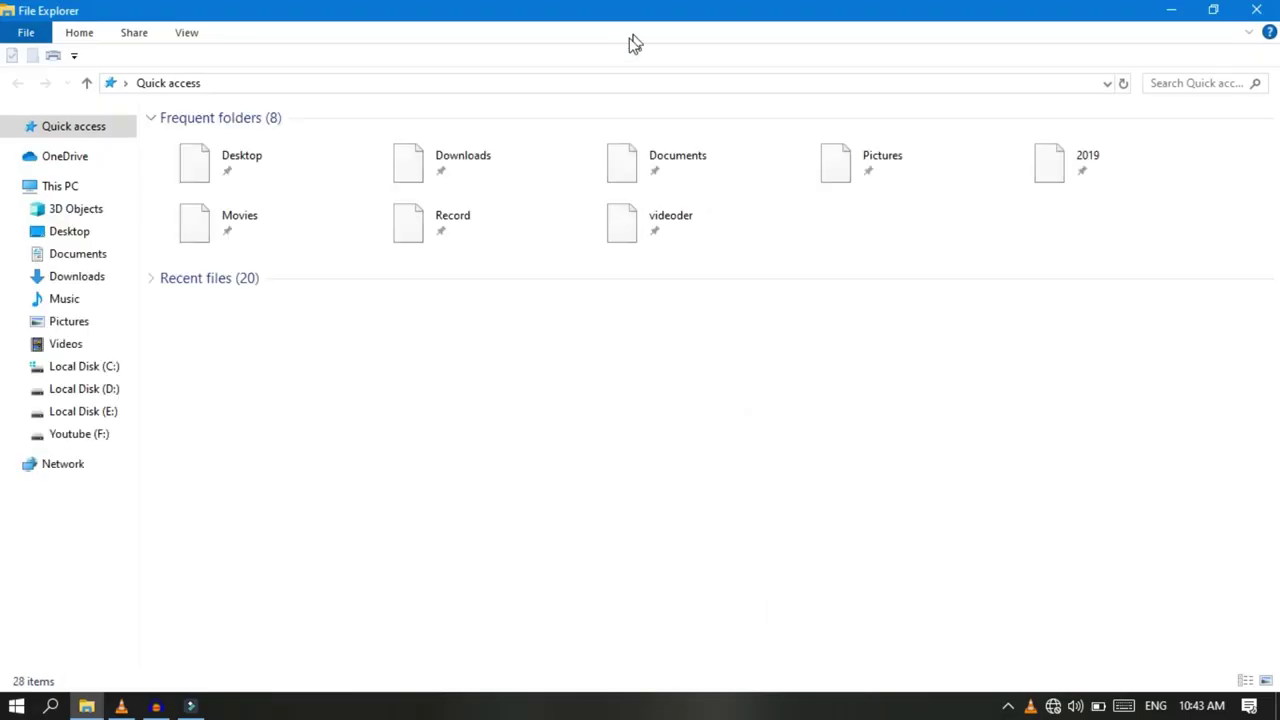
click(84, 366)
double_click(377, 277)
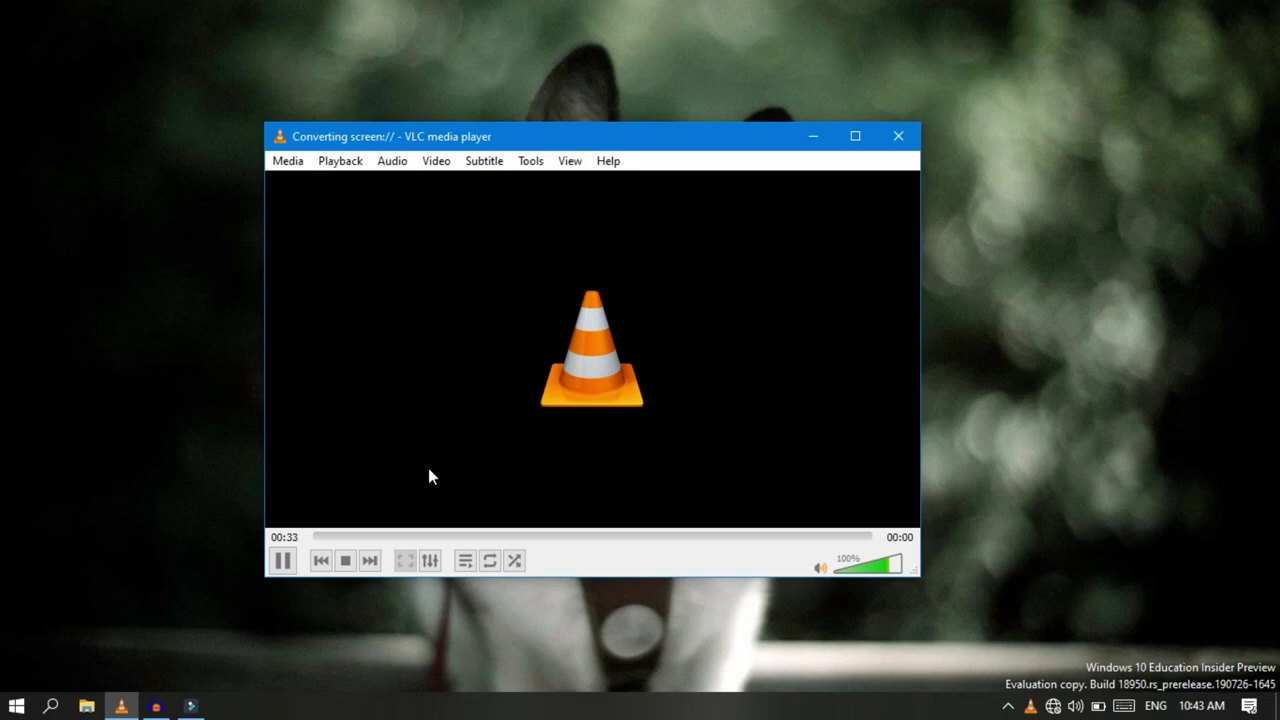
click(346, 561)
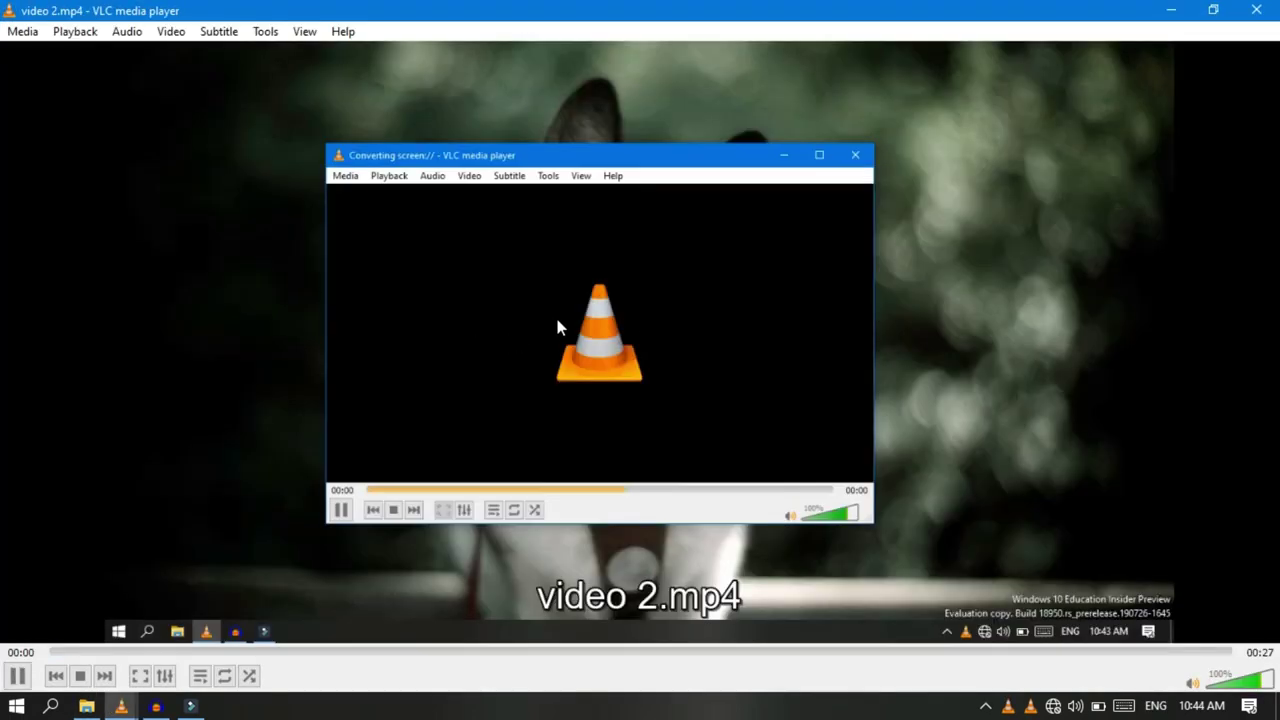
click(1256, 9)
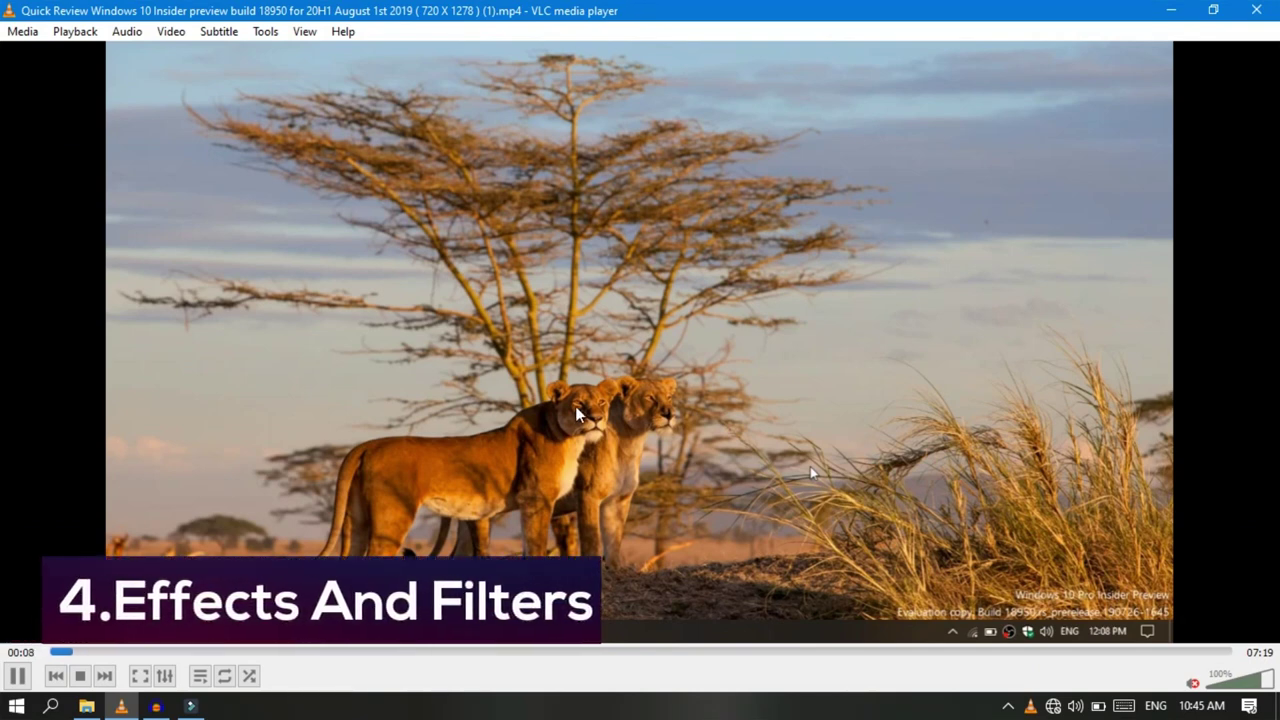
Step: Skip the Quick Review Windows 10 video to about 01:59 and enable Image adjust in the video effects
click(367, 653)
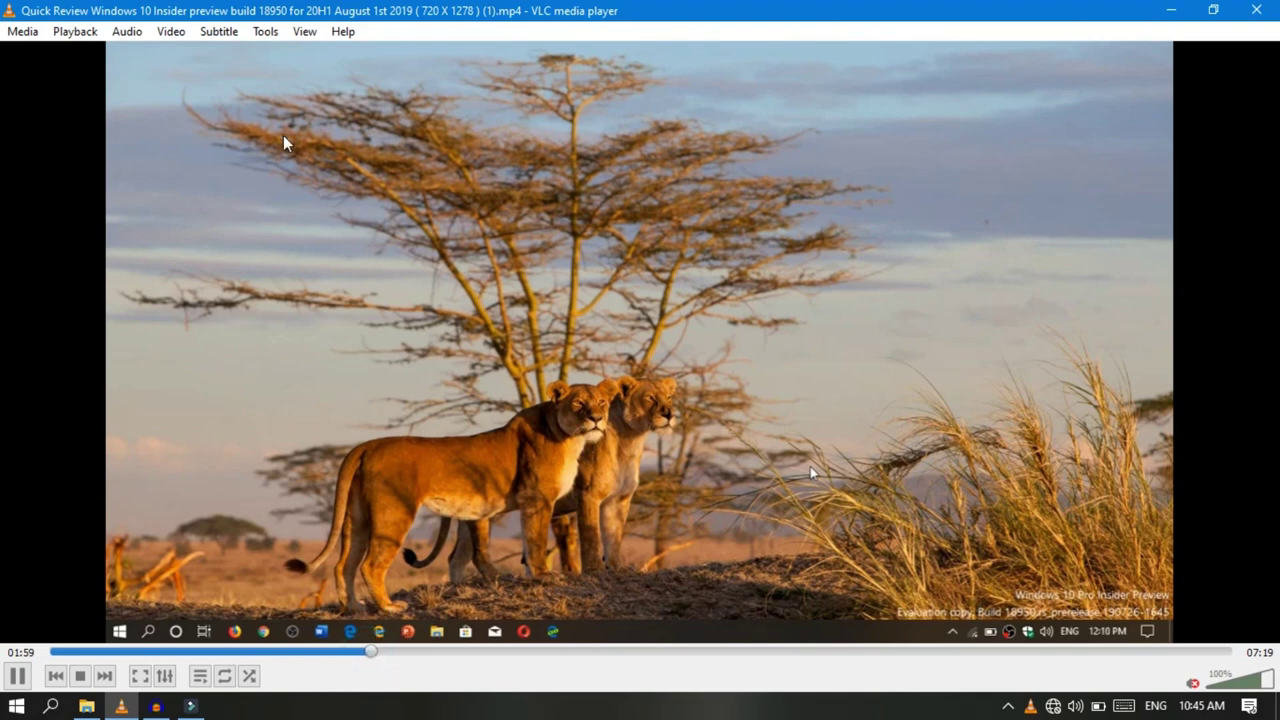
click(266, 32)
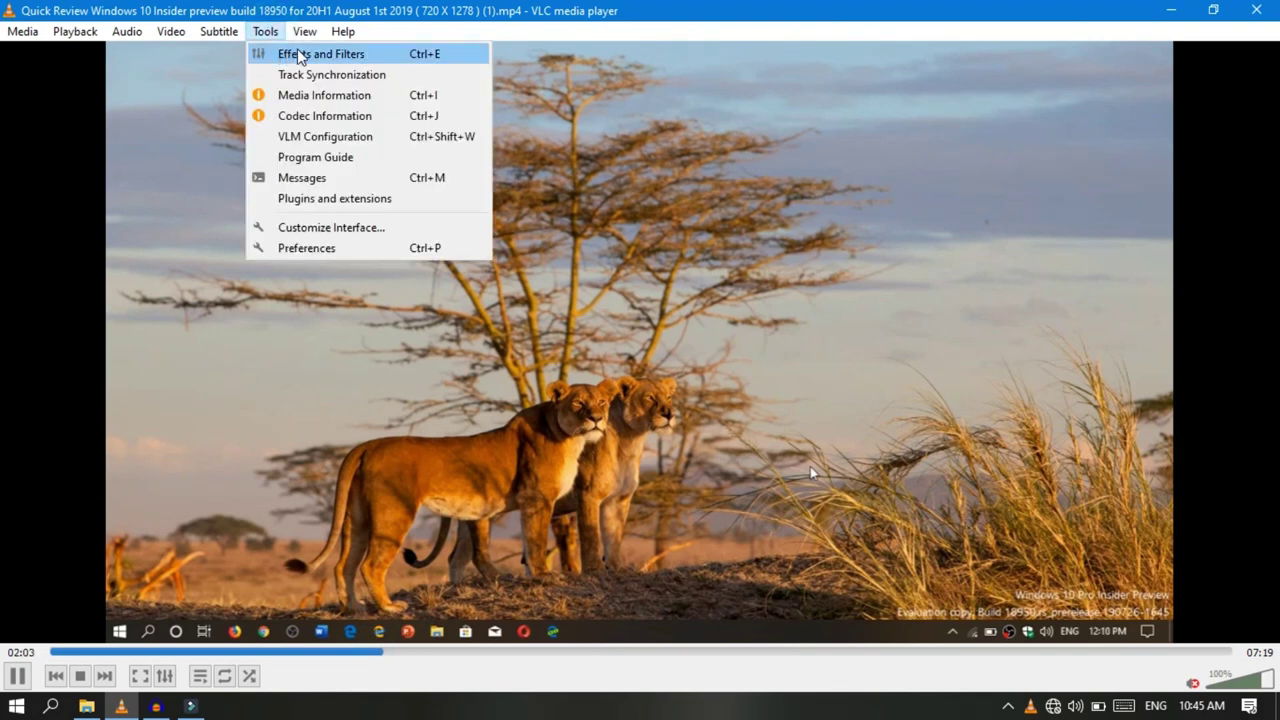
click(292, 54)
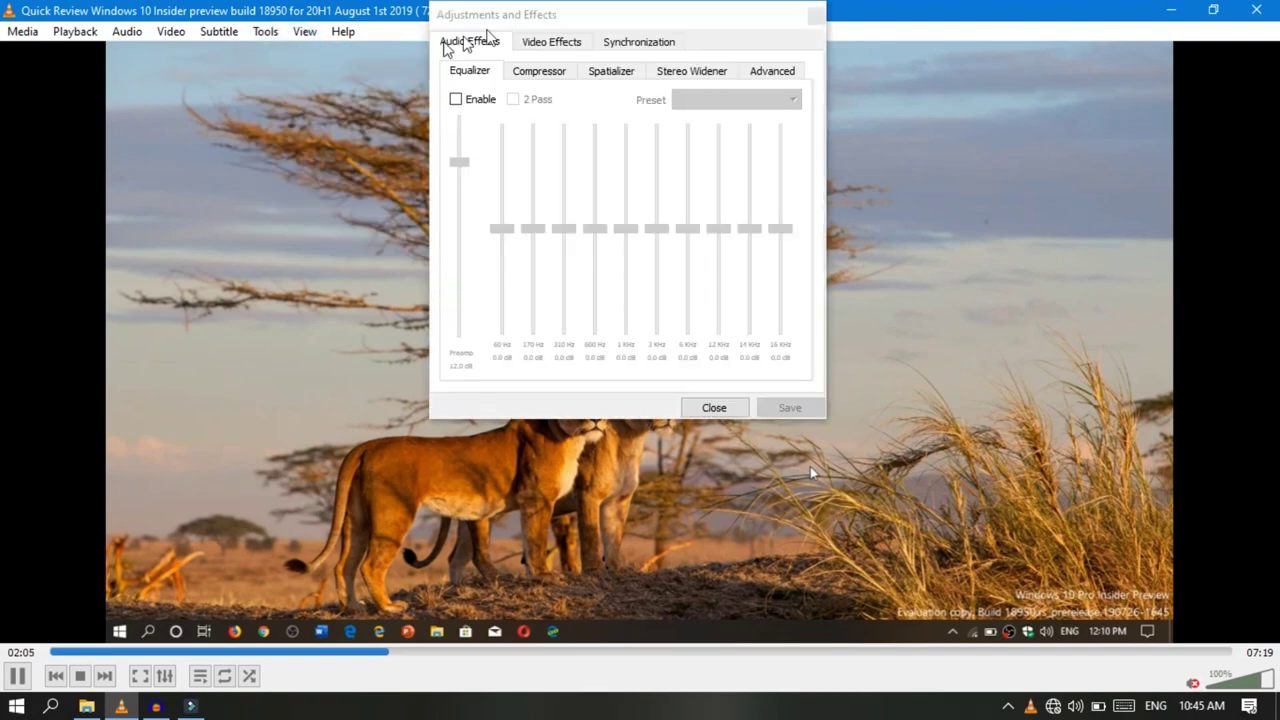
click(550, 44)
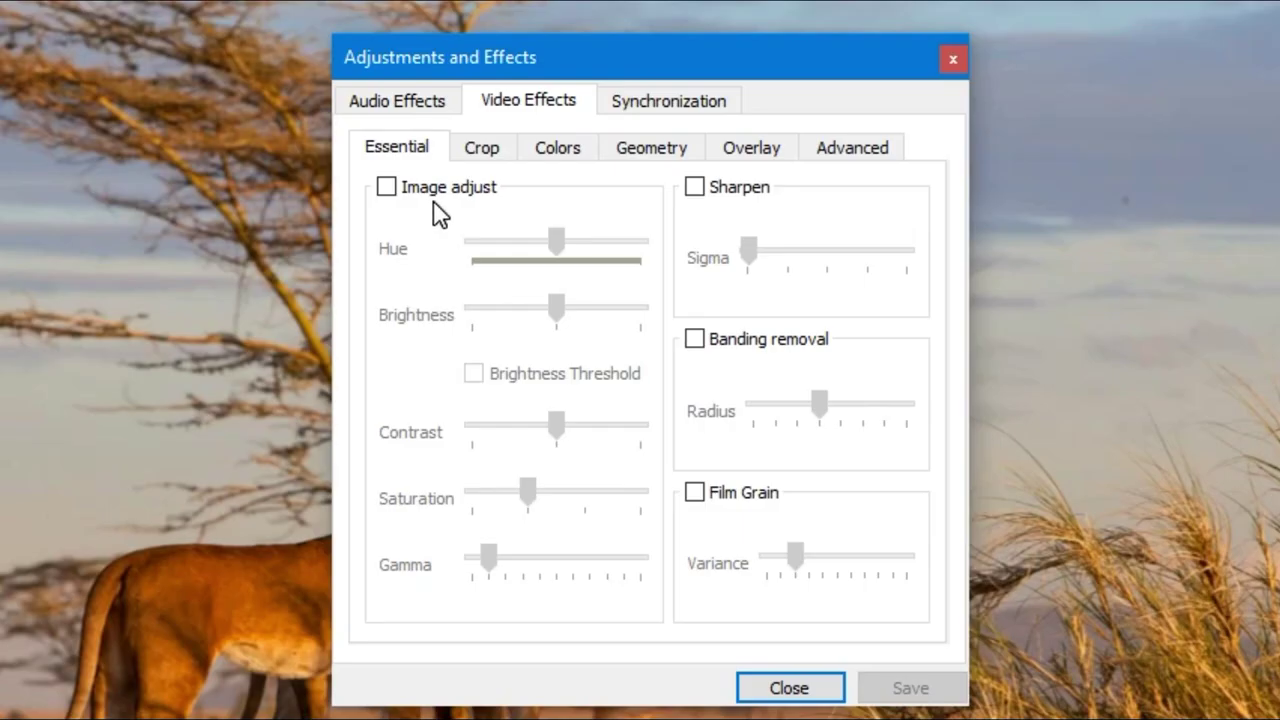
click(436, 190)
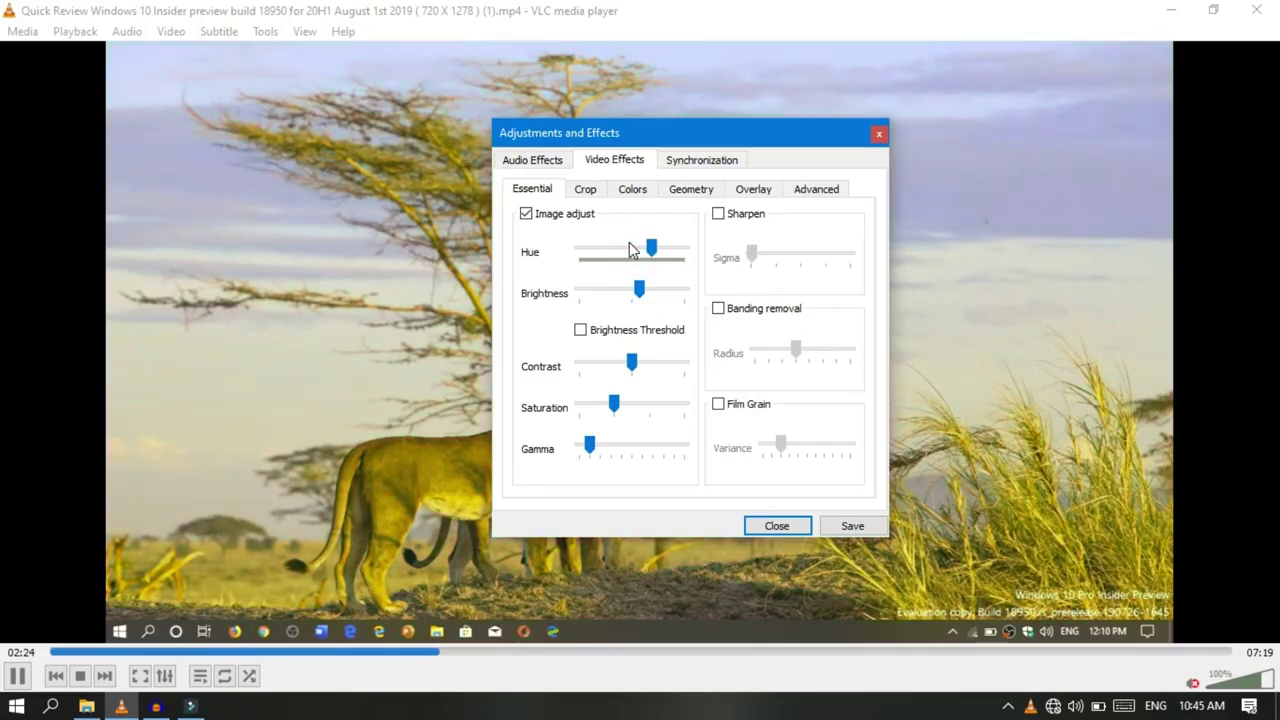
Step: Try out the Hue adjustment around its midpoint and increase the video's Contrast, Saturation and Gamma slightly
drag(556, 244, 550, 244)
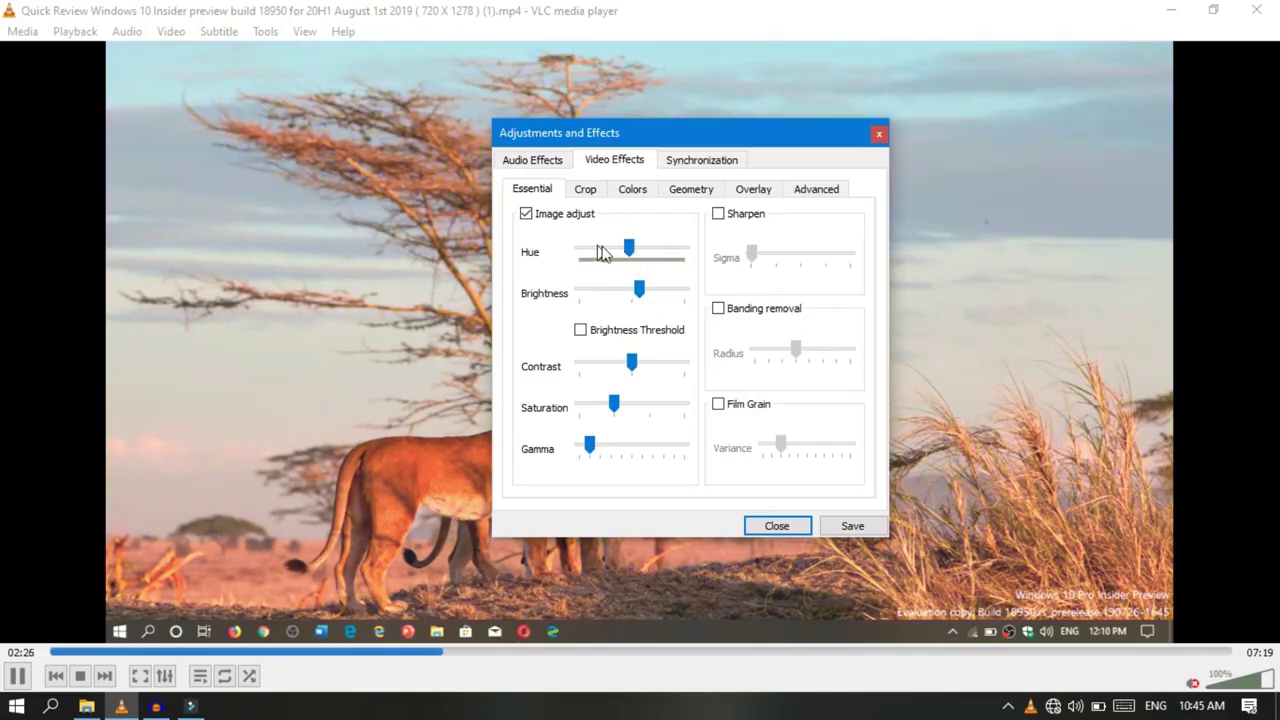
click(652, 248)
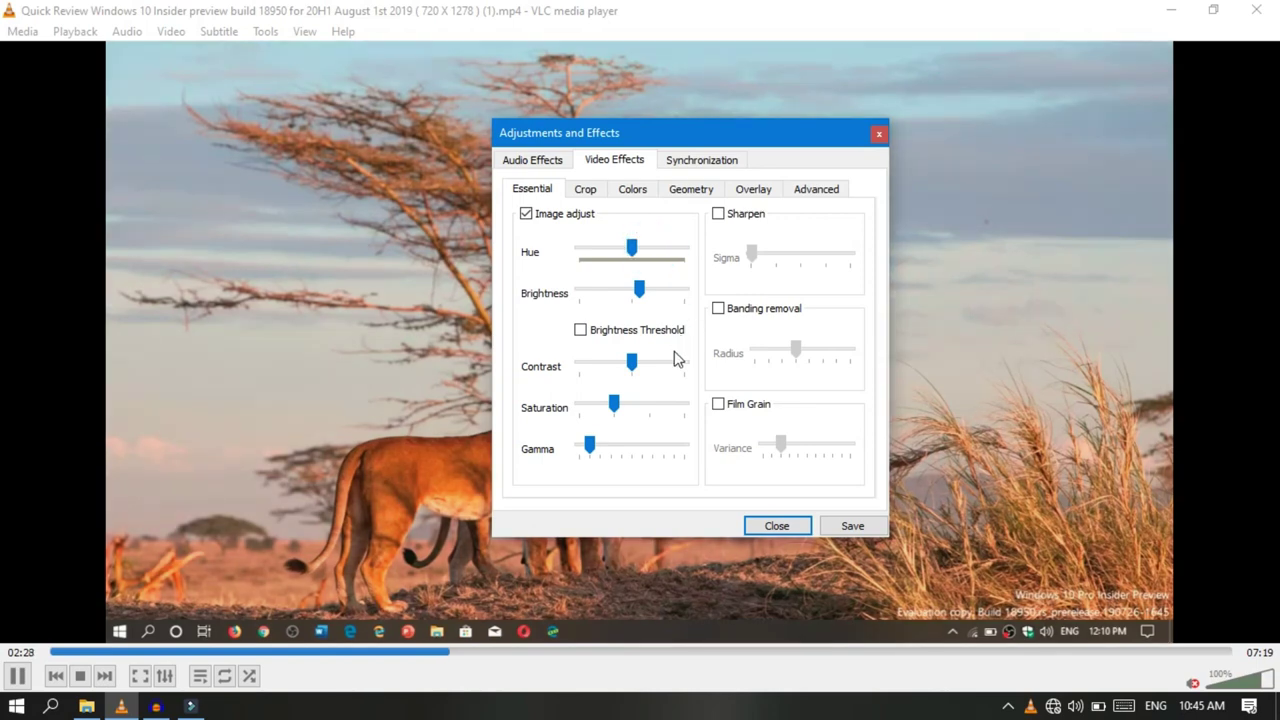
click(665, 366)
click(660, 408)
click(658, 405)
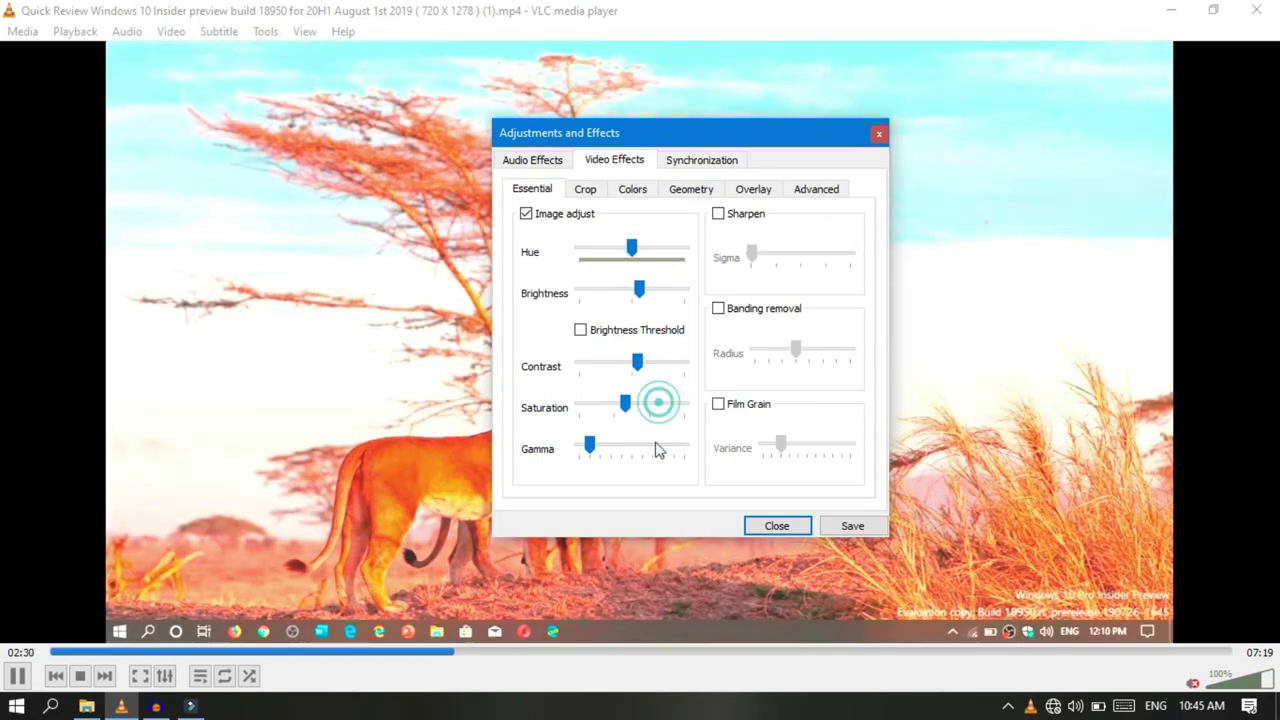
click(655, 452)
click(646, 447)
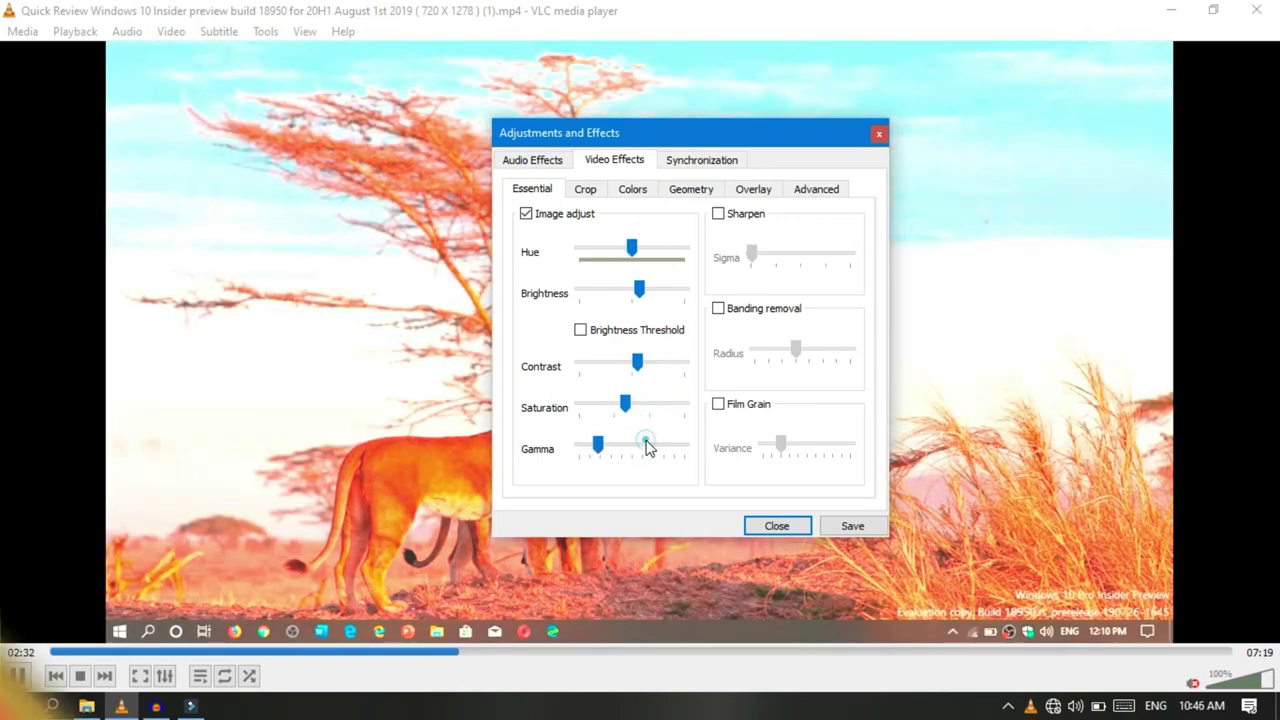
click(646, 447)
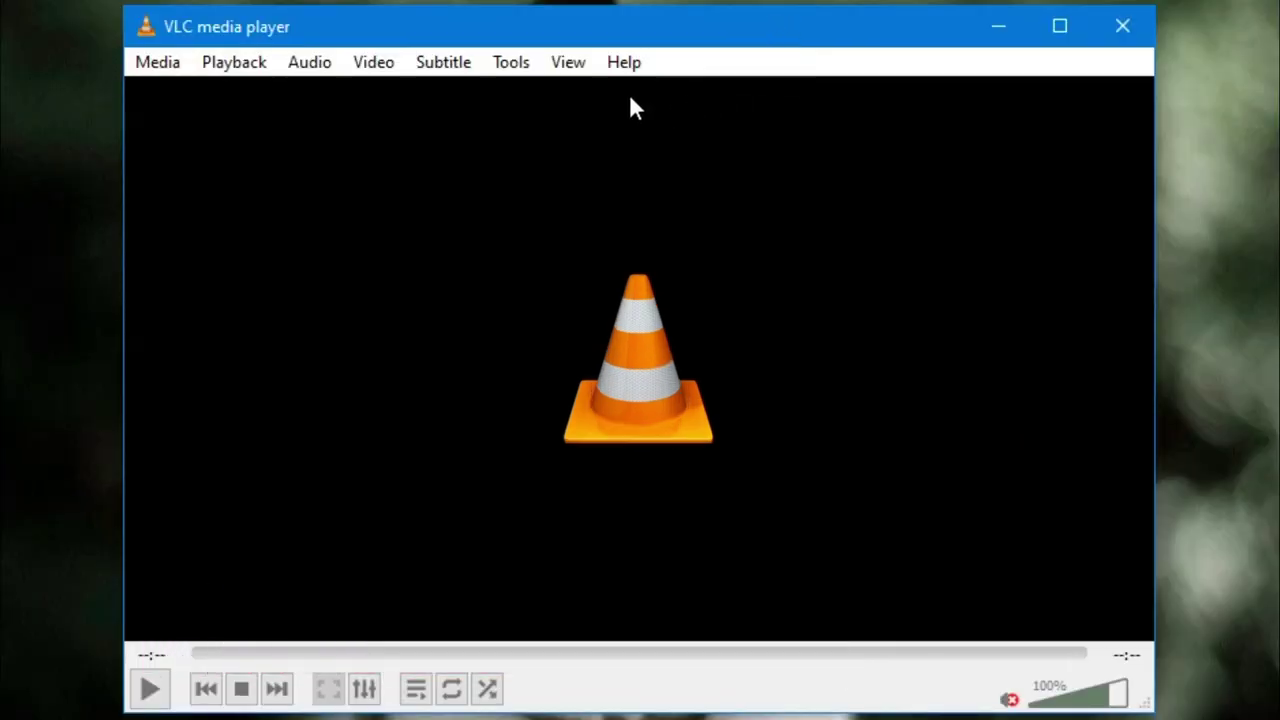
Step: Show the Advanced Controls in the player, hide them and show them again
click(576, 66)
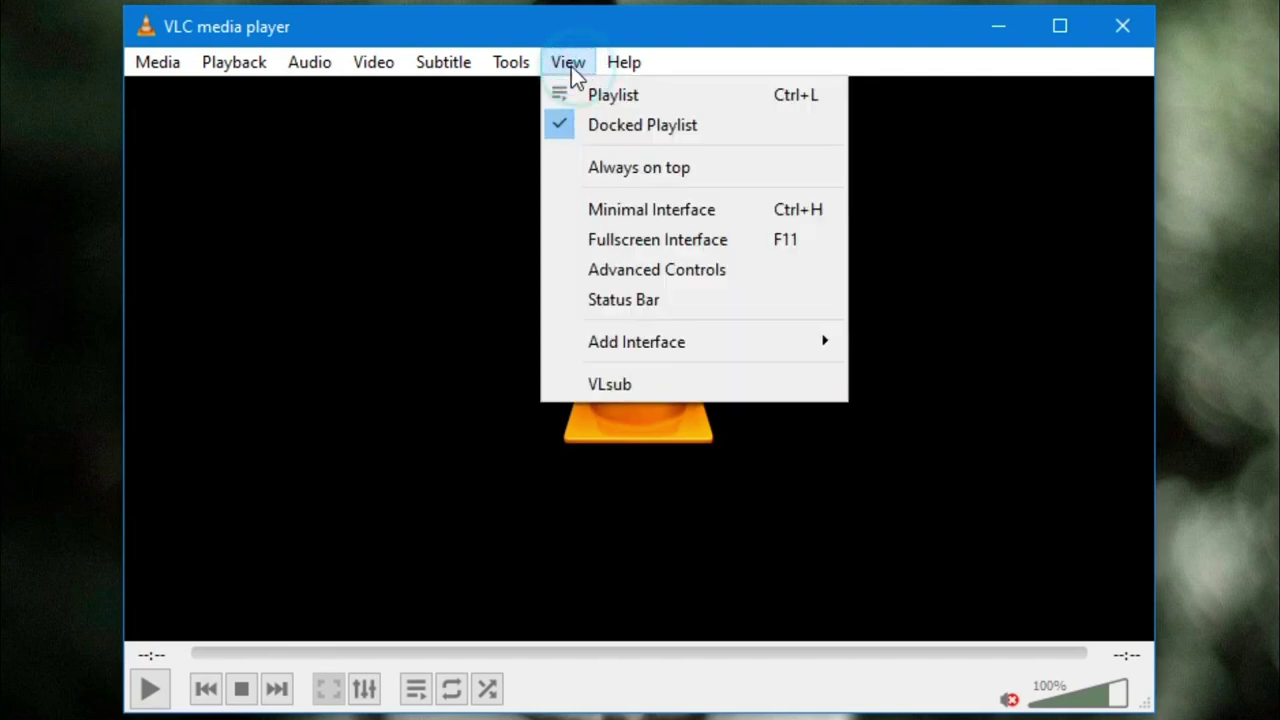
click(670, 272)
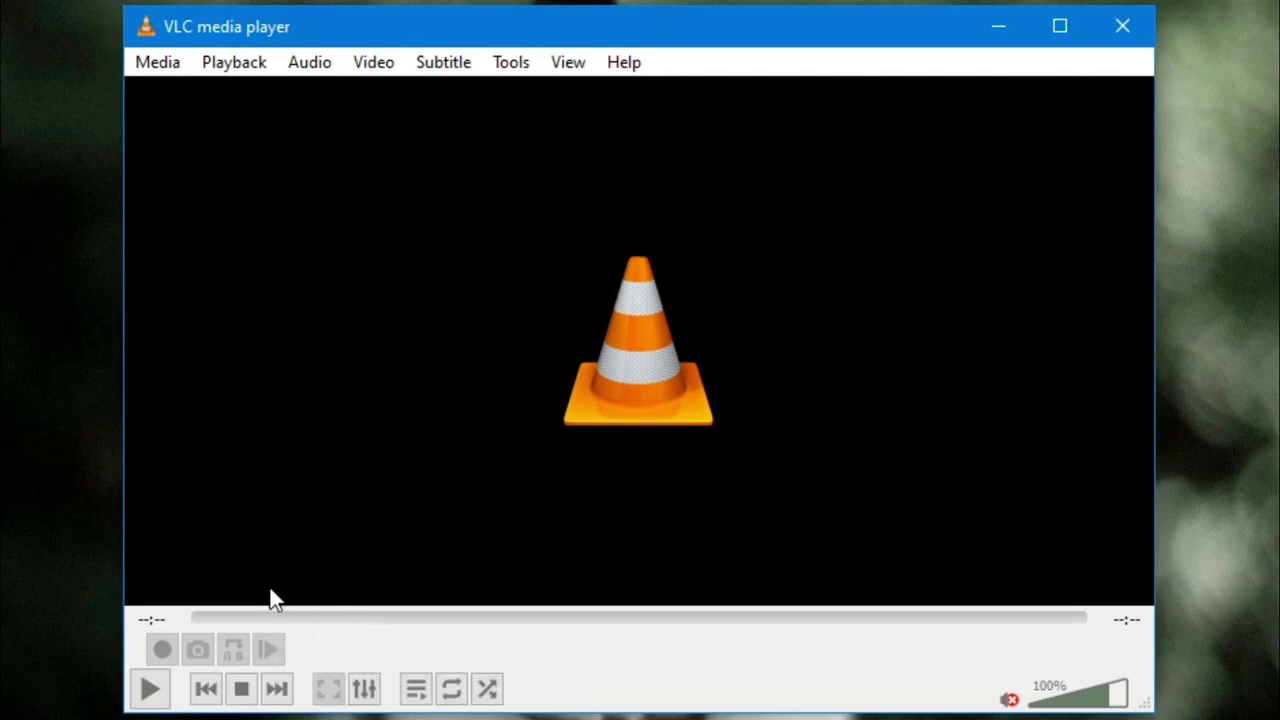
click(568, 63)
click(608, 272)
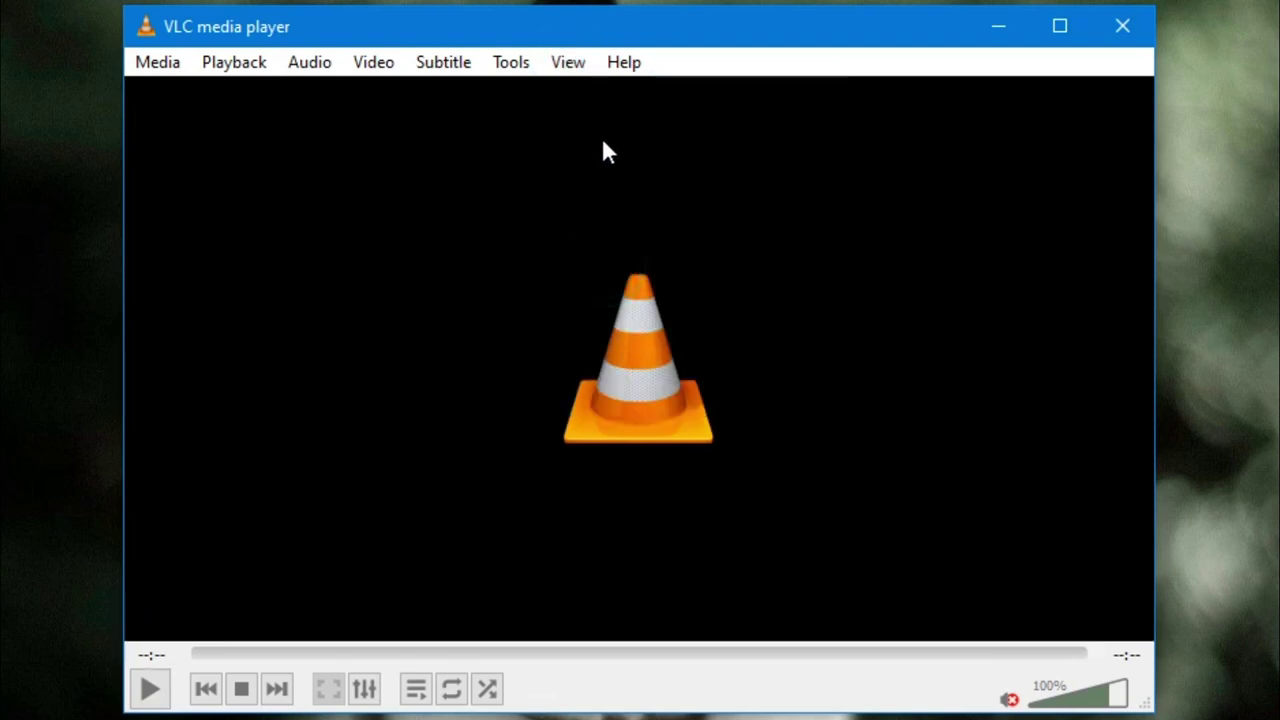
click(572, 66)
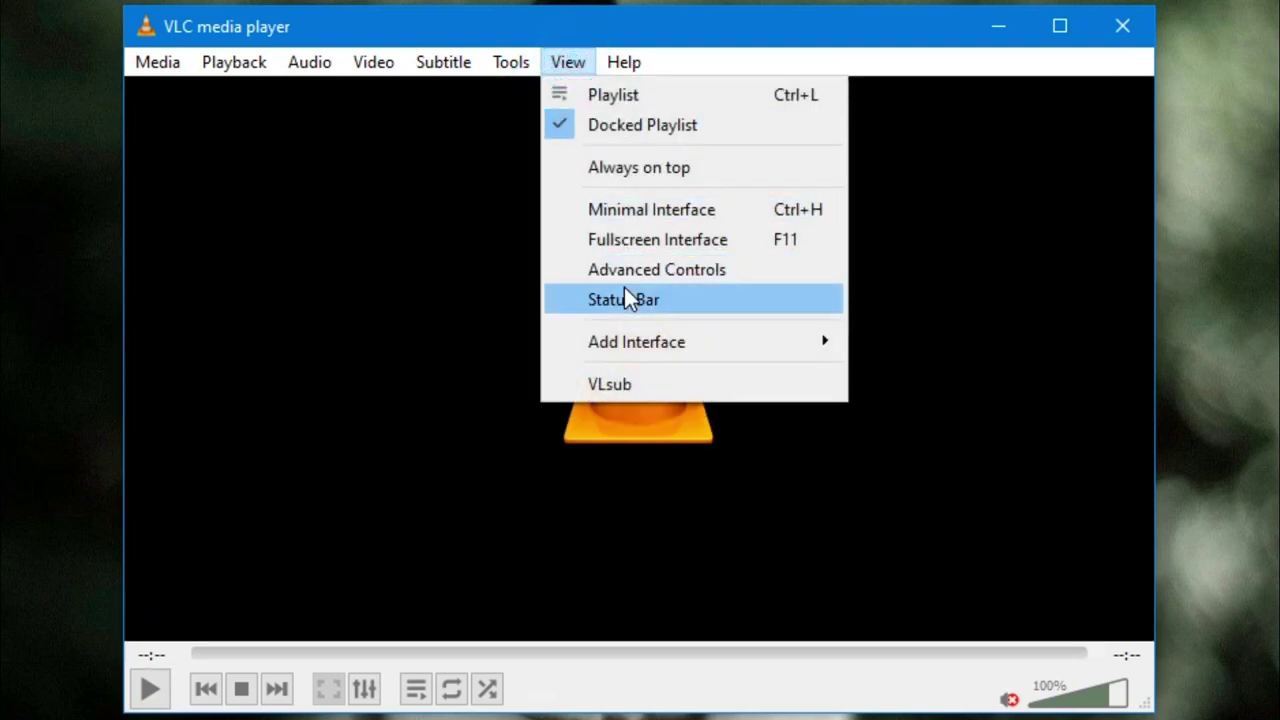
click(634, 267)
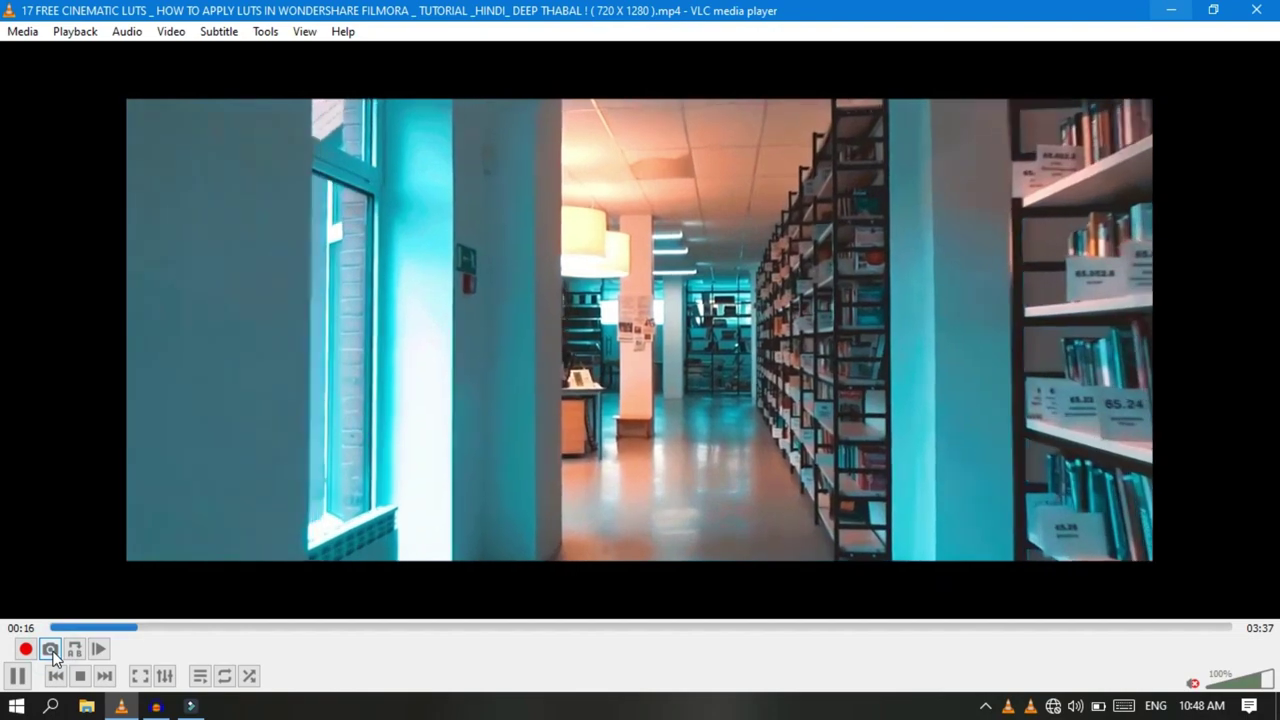
Step: Take a snapshot of the playing 17 FREE CINEMATIC LUTS video and open the saved image from the Pictures folder in File Explorer
click(51, 652)
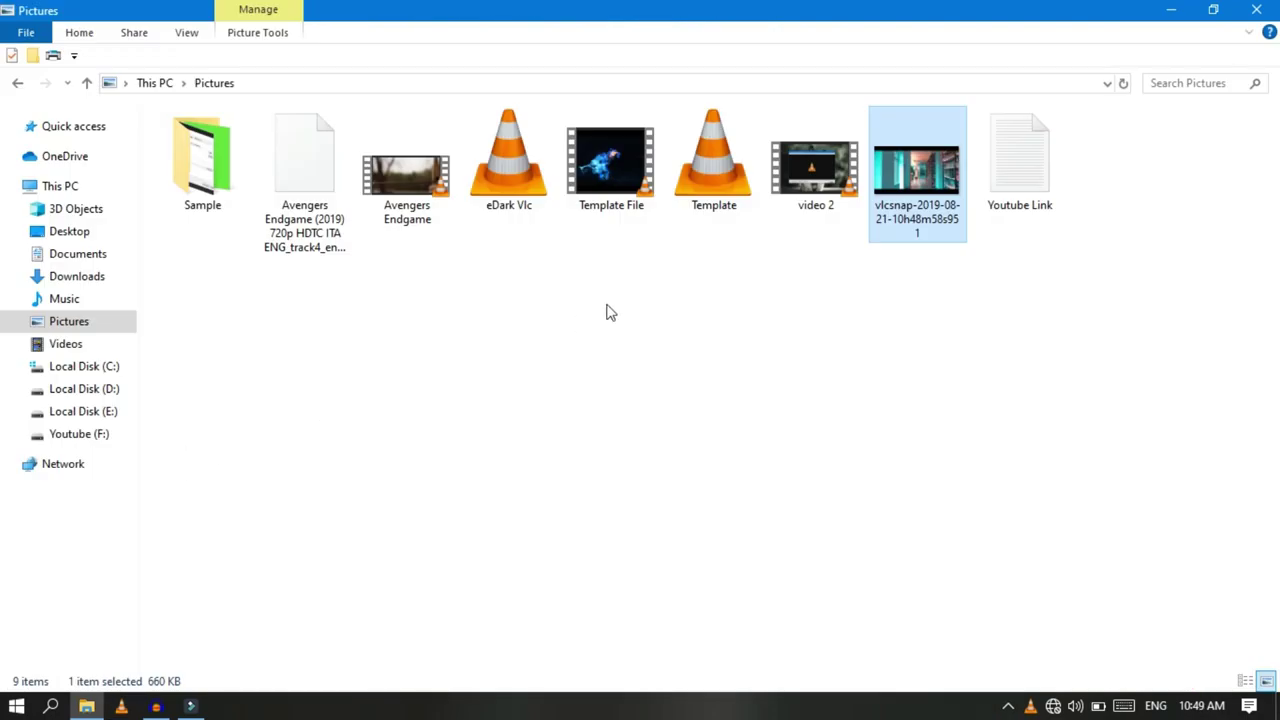
double_click(886, 195)
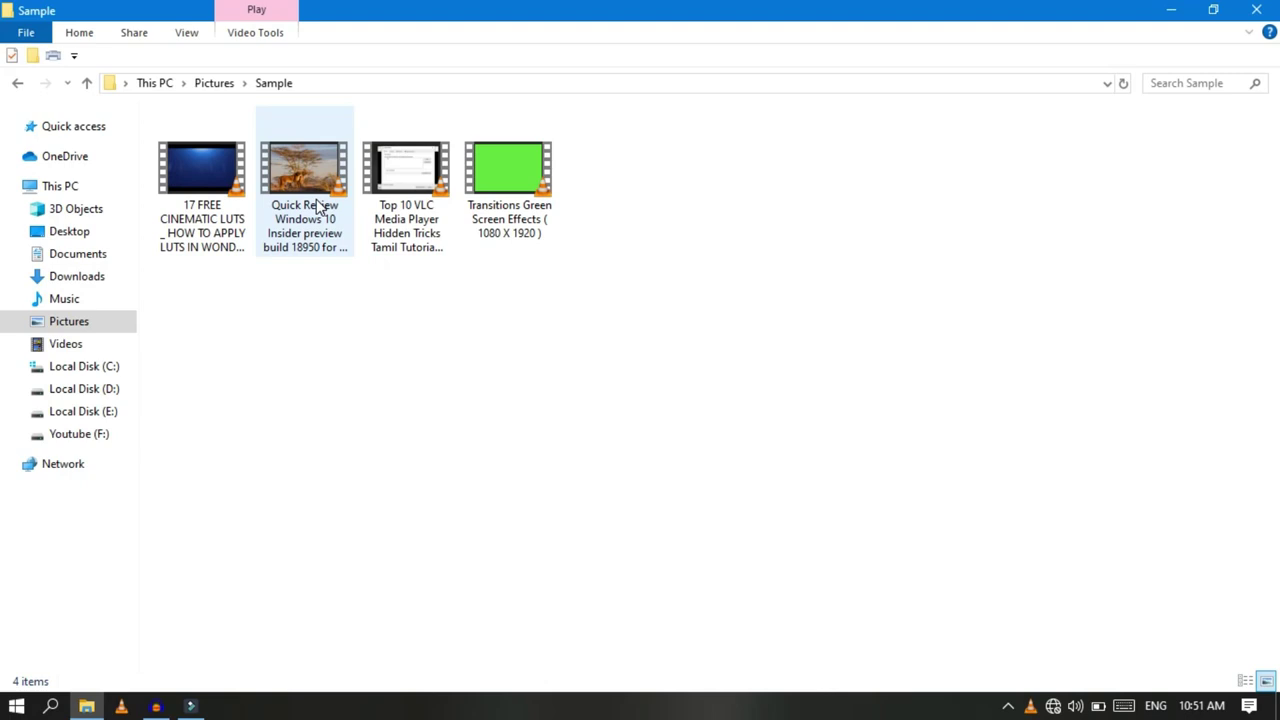
Step: Play the Quick Review Windows 10 video from the Sample folder, skip to about 03:17, close the player and reopen the video
double_click(318, 205)
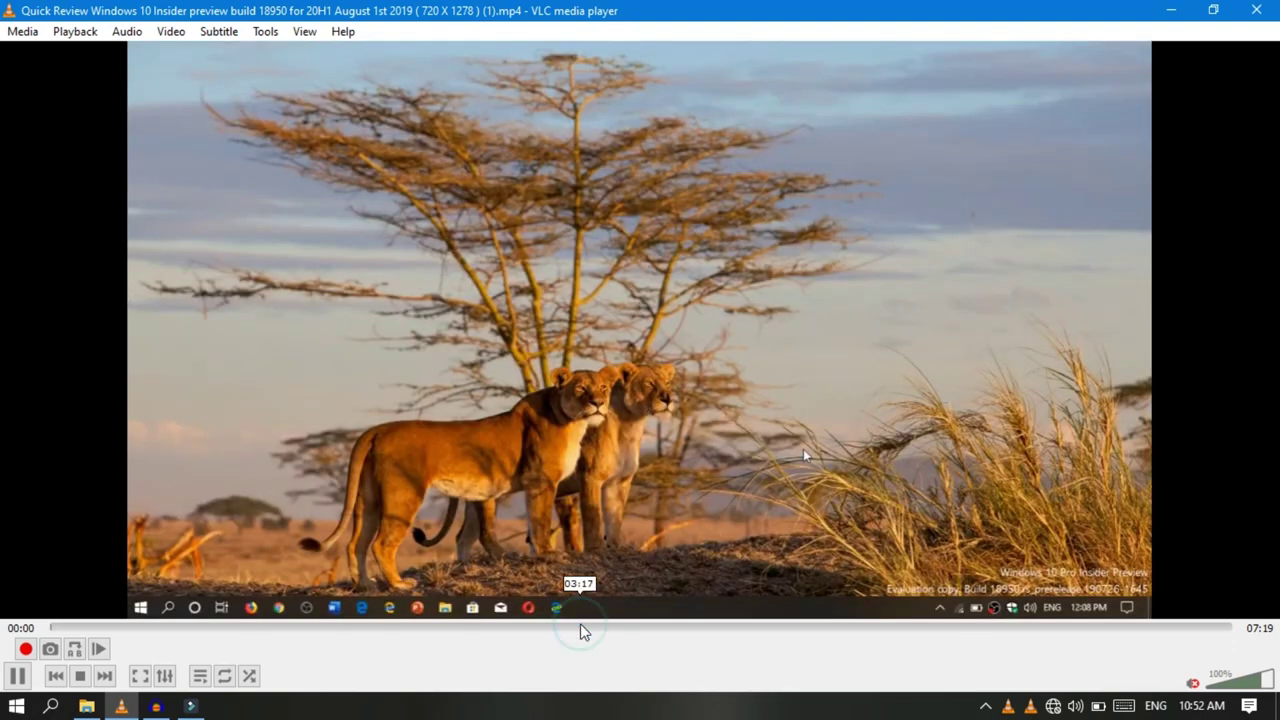
click(584, 627)
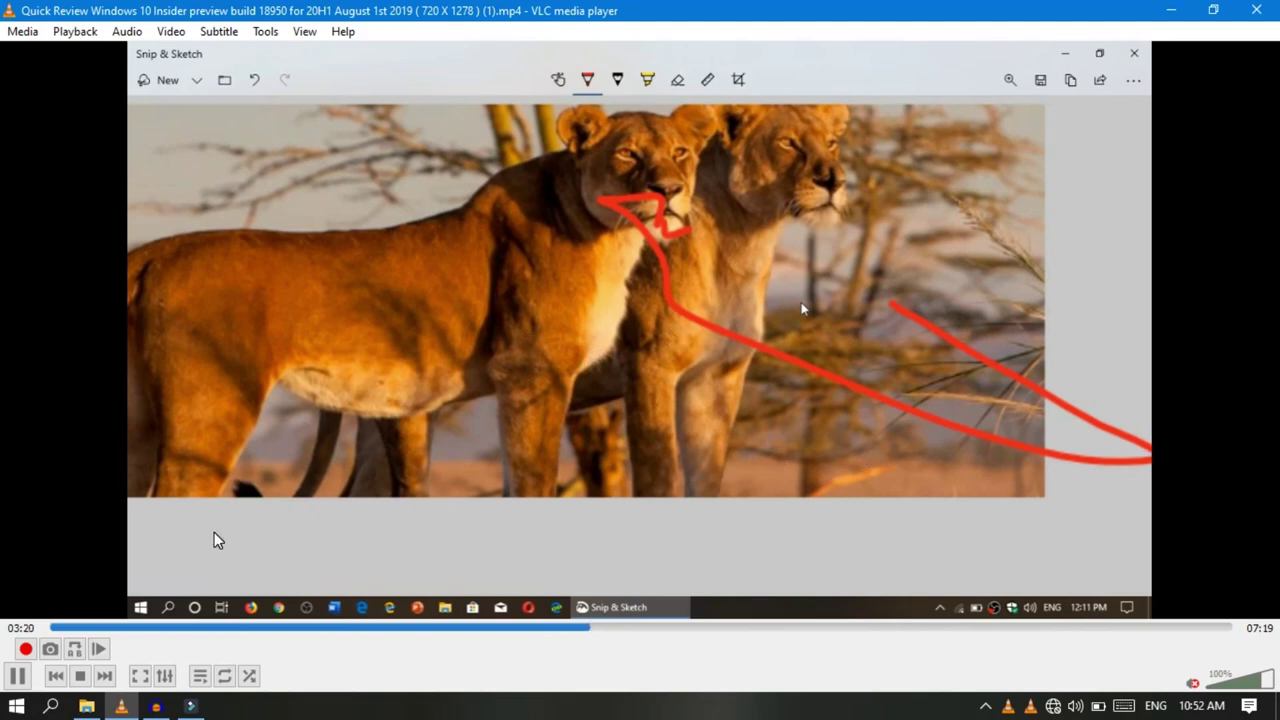
click(1256, 10)
key(Return)
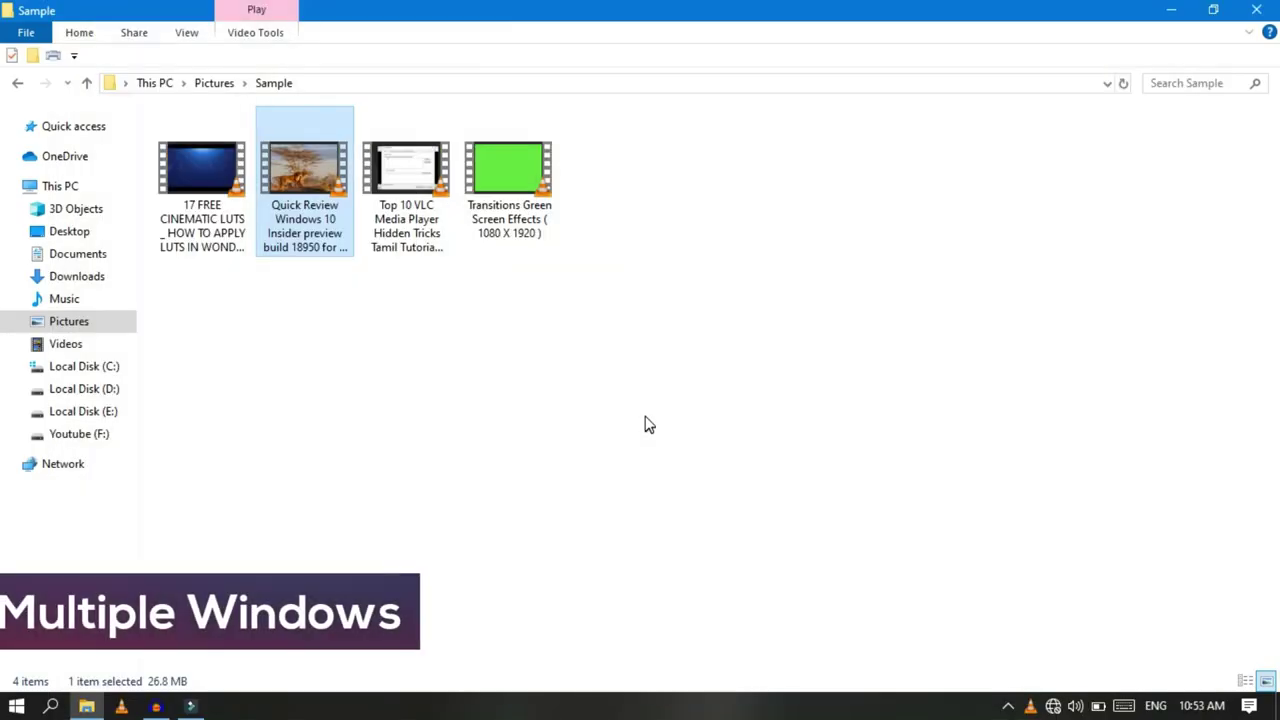
Step: Open the Transitions Green Screen Effects and 17 FREE CINEMATIC LUTS videos from Sample in separate player windows, minimizing the first and pausing the second
click(409, 222)
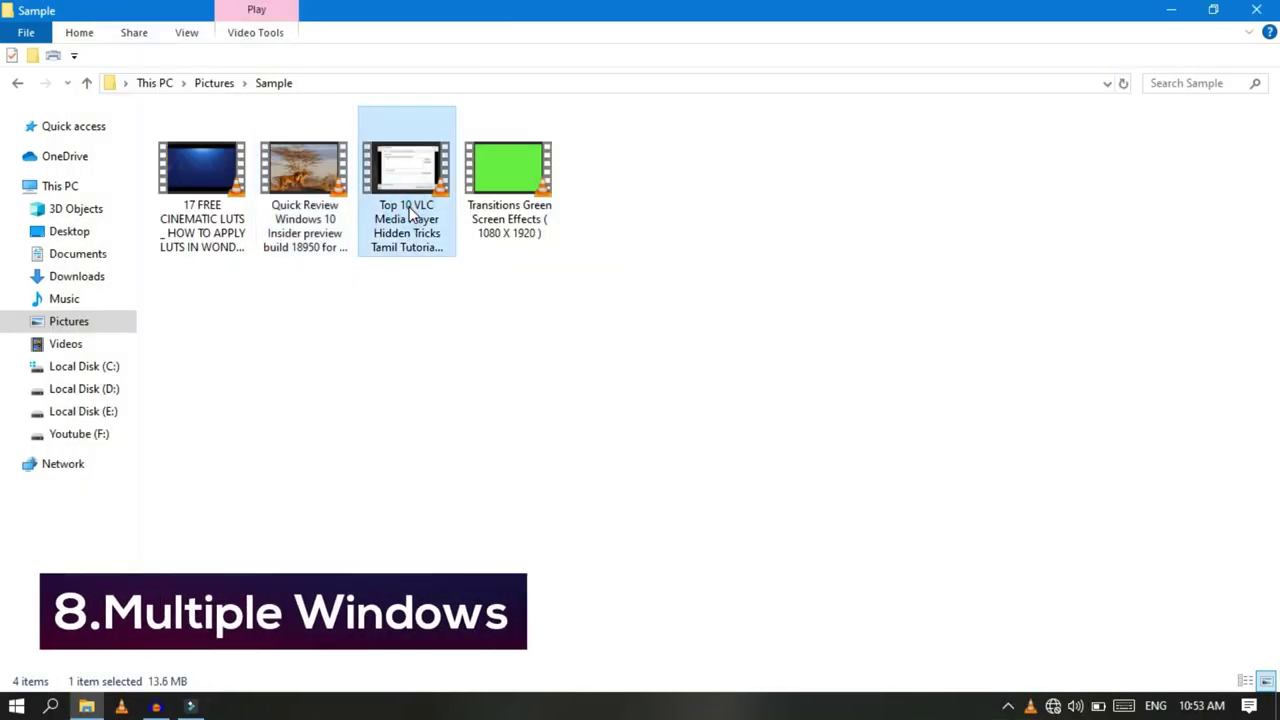
click(500, 204)
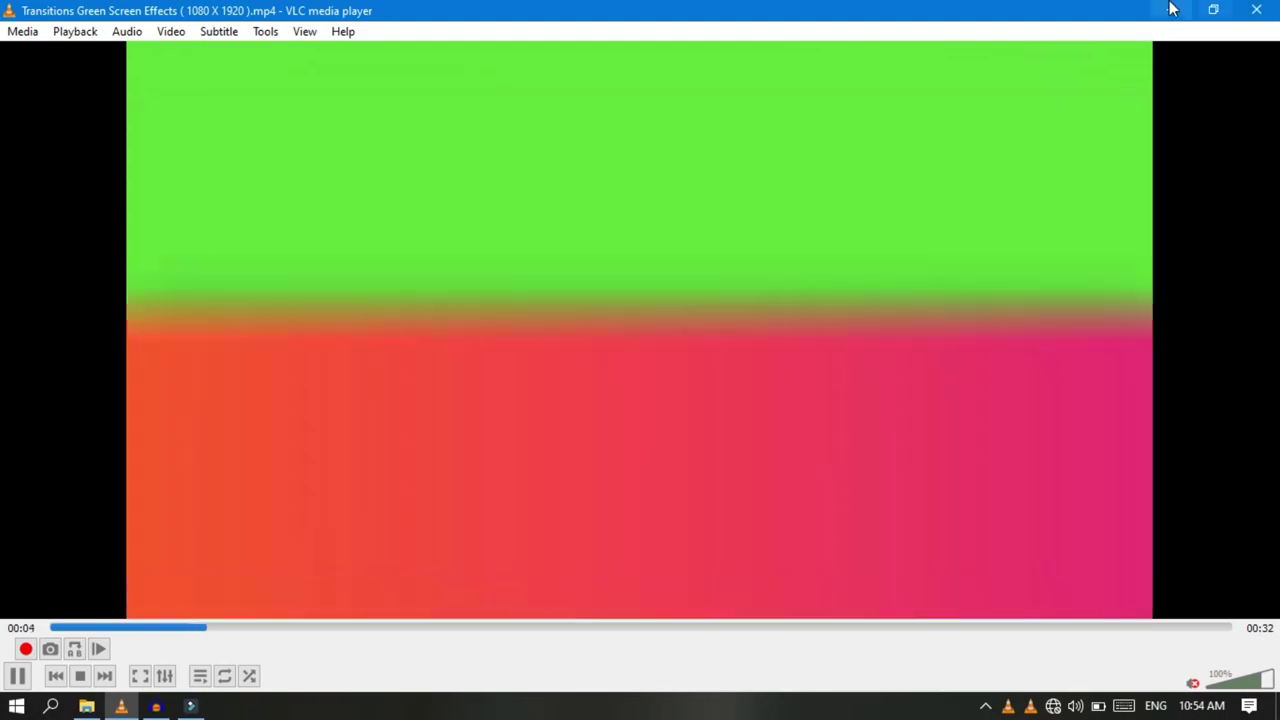
click(1171, 10)
double_click(210, 196)
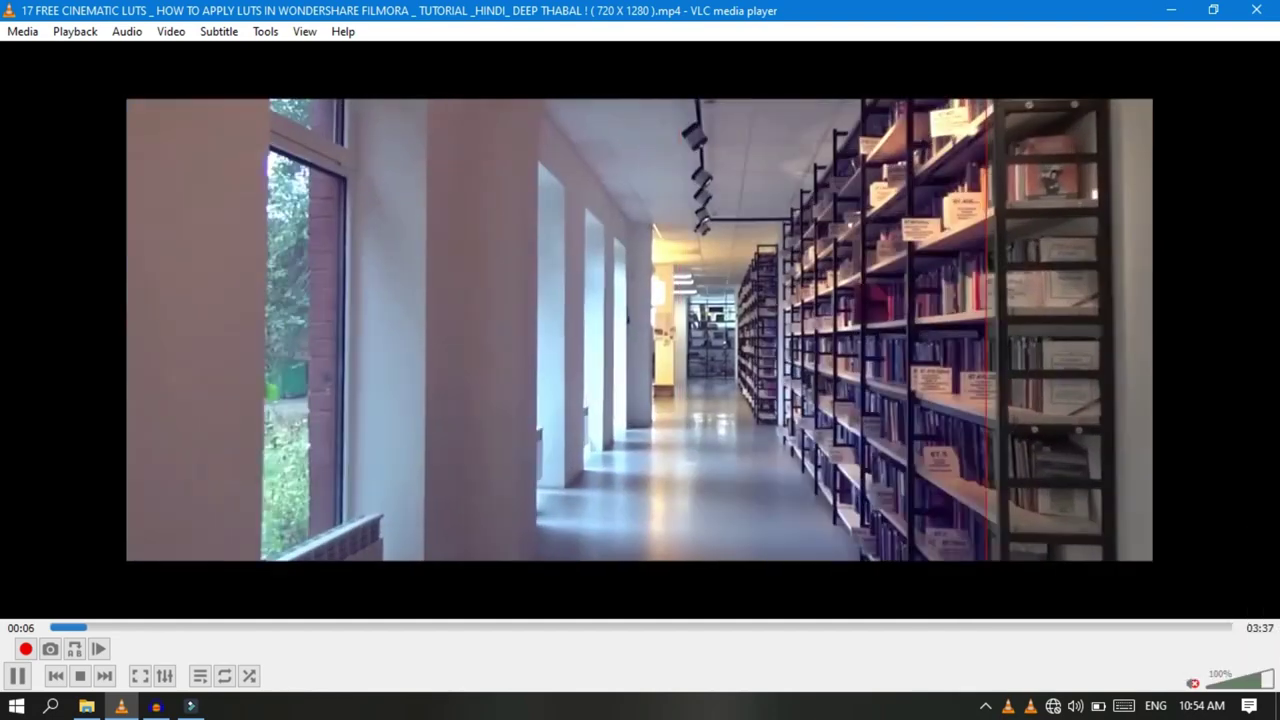
key(space)
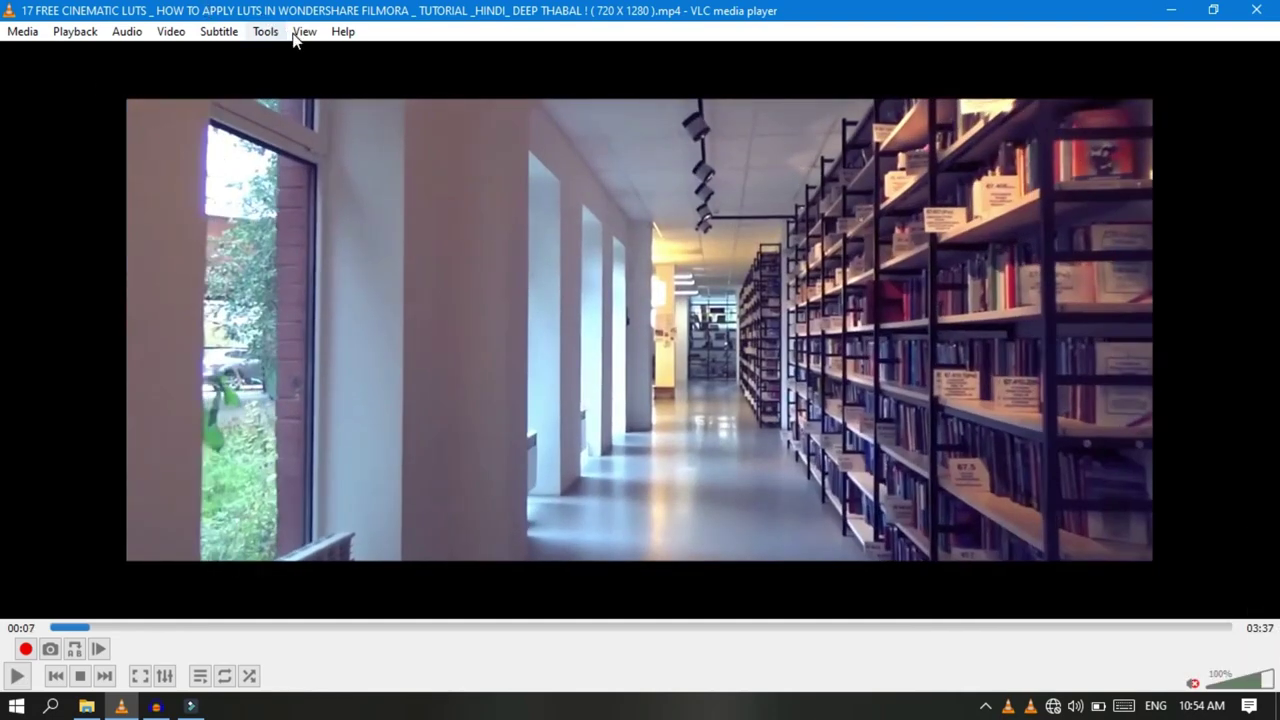
Step: Turn off using only one instance when started from file manager in the interface preferences, save the change and close the player
click(263, 31)
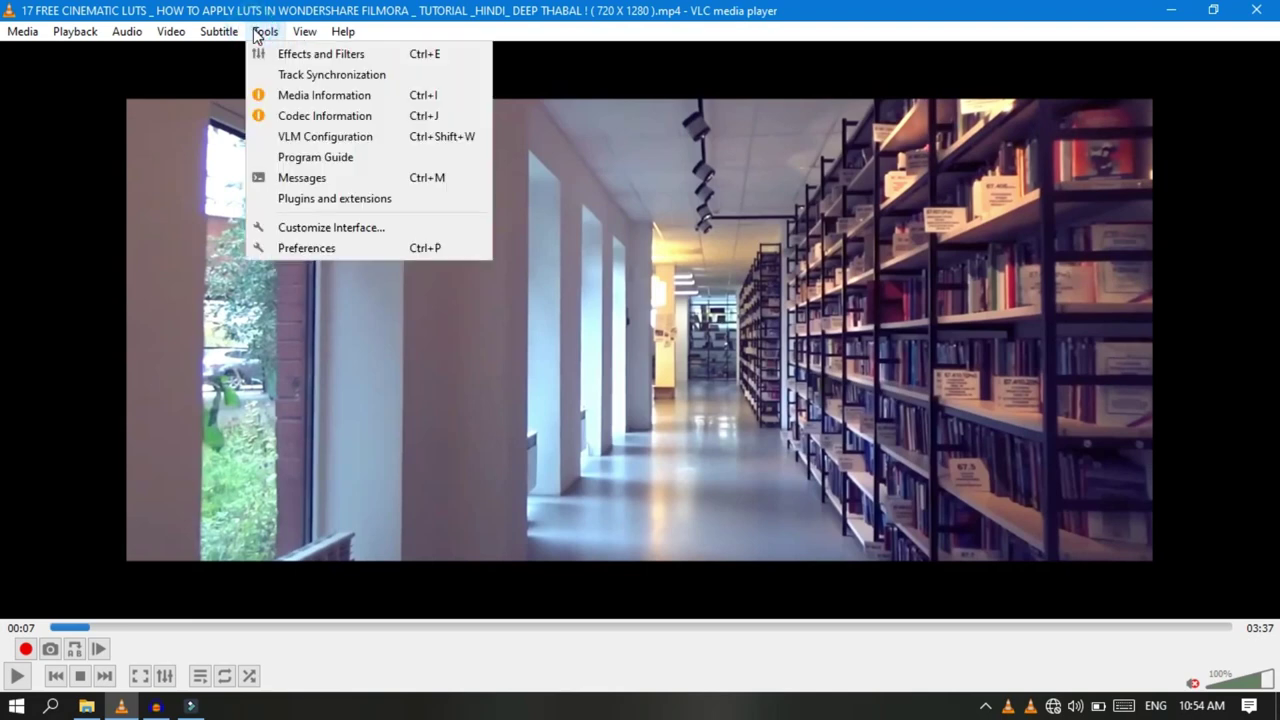
click(310, 248)
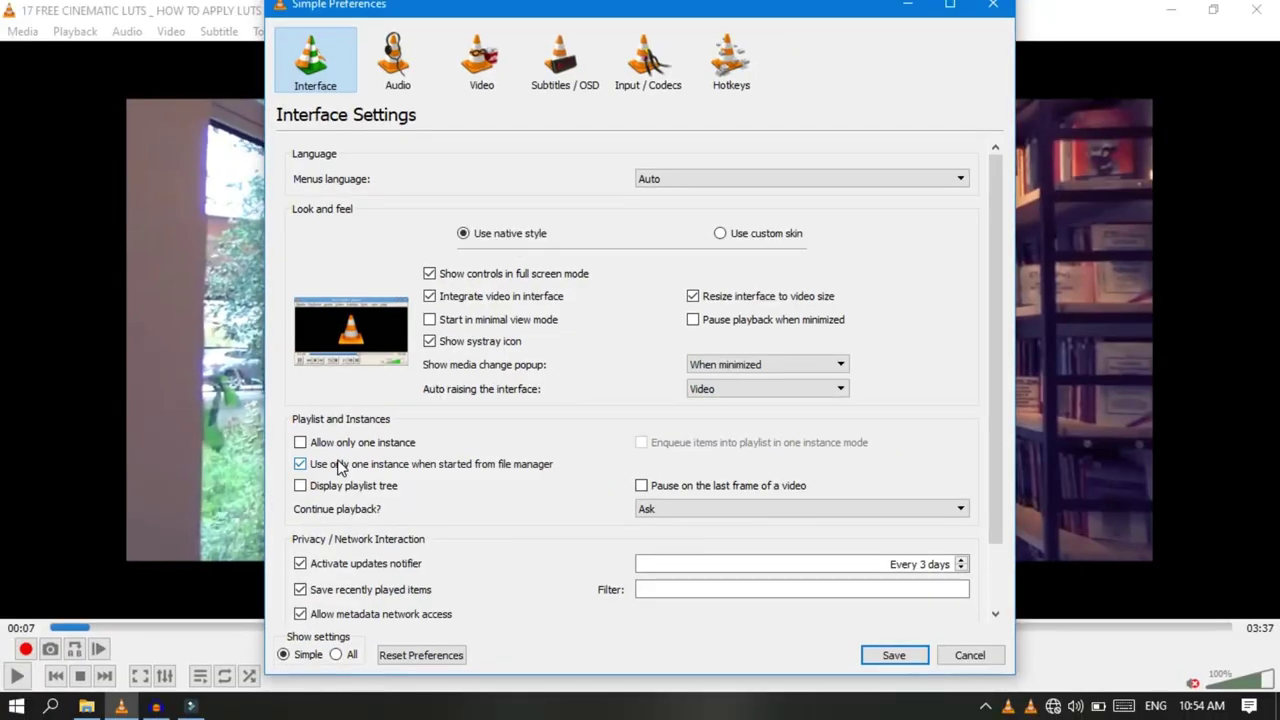
click(338, 470)
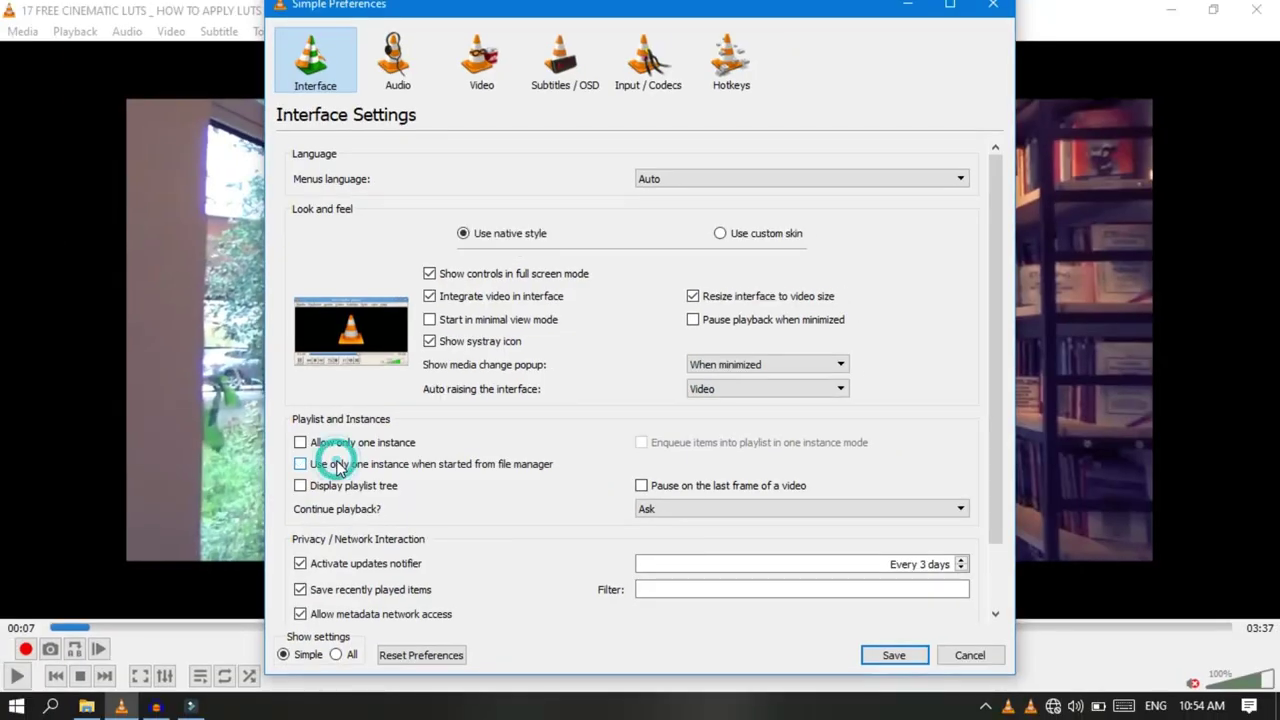
click(886, 654)
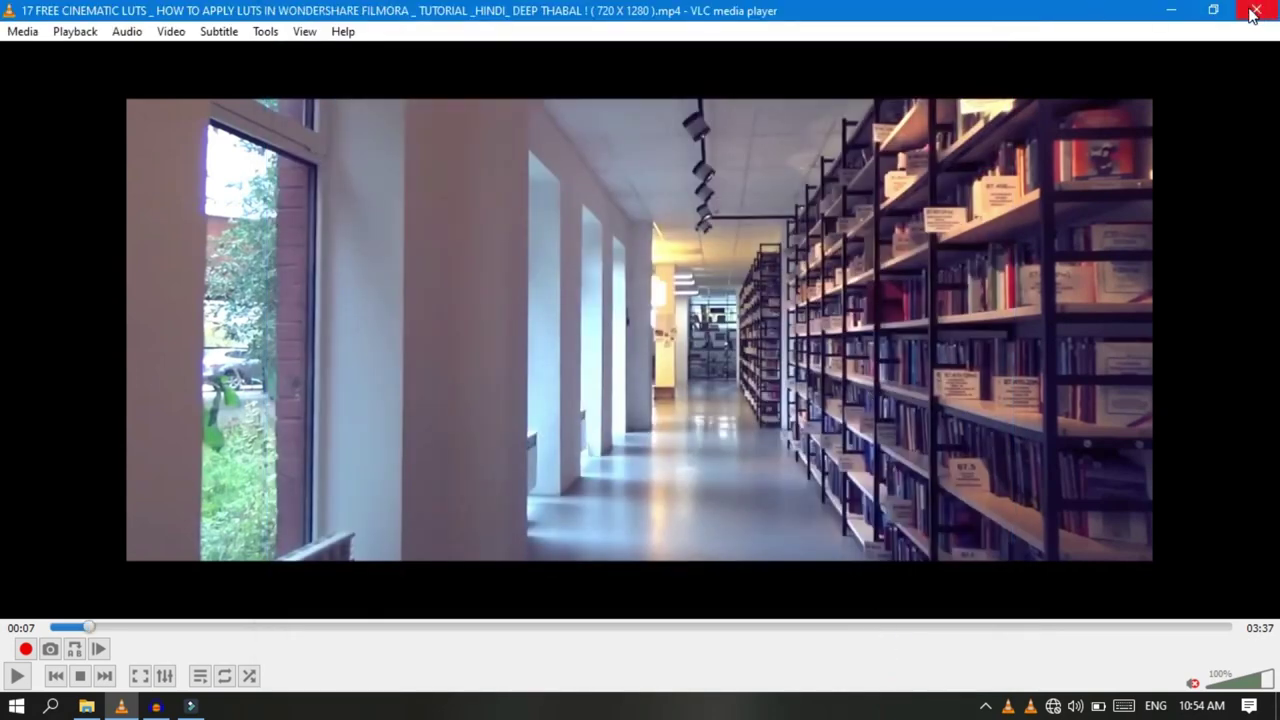
click(1256, 9)
Step: Open the 17 FREE CINEMATIC LUTS and Transitions Green Screen Effects videos from the Sample folder in separate player windows, minimizing each
double_click(193, 210)
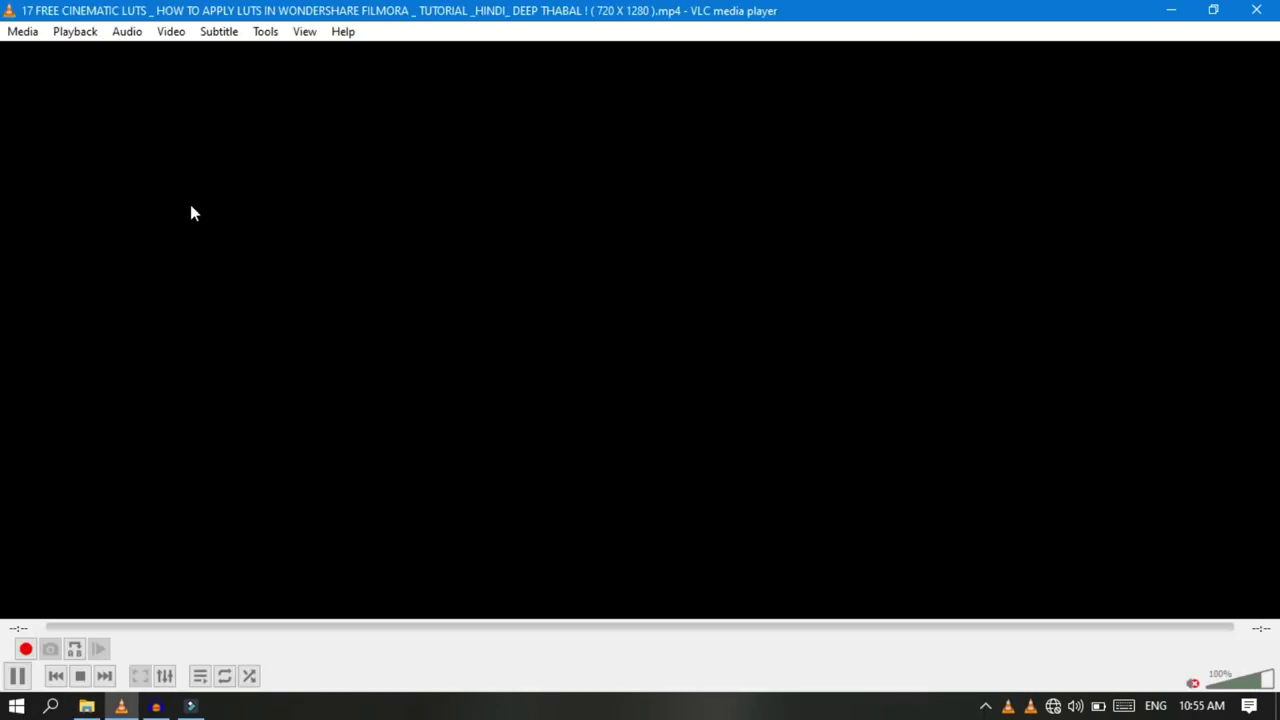
click(1170, 20)
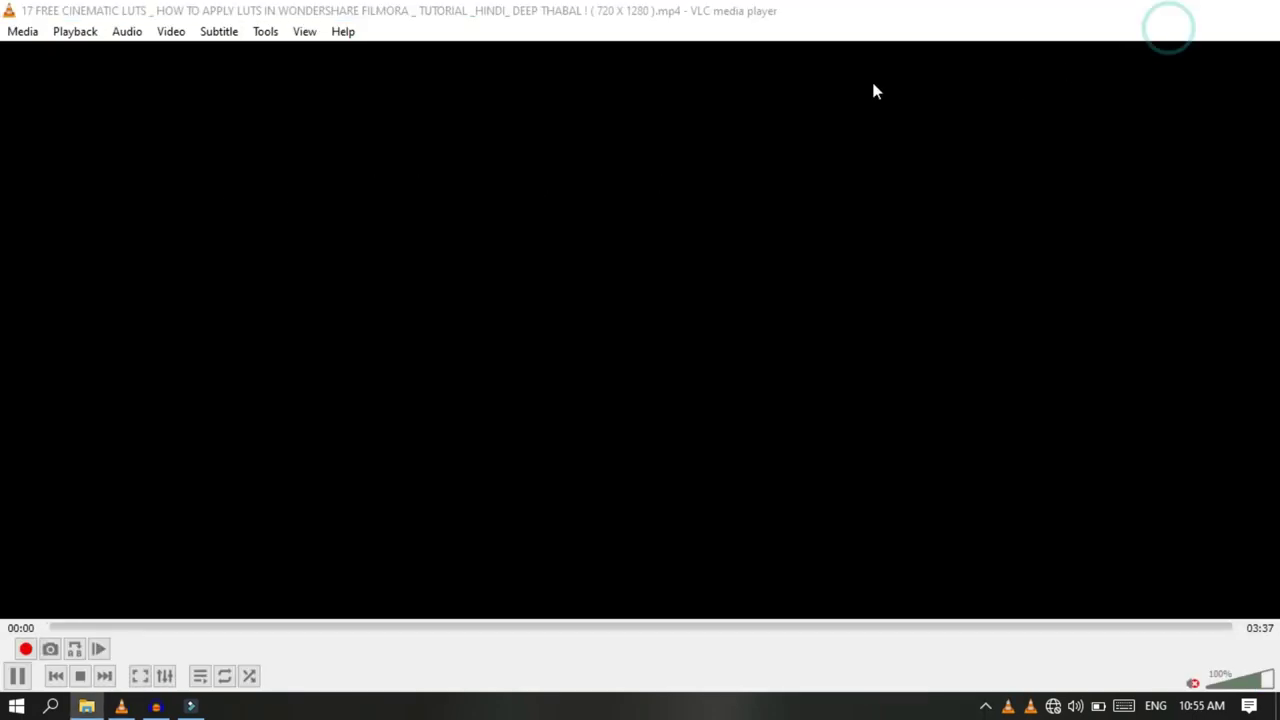
click(538, 188)
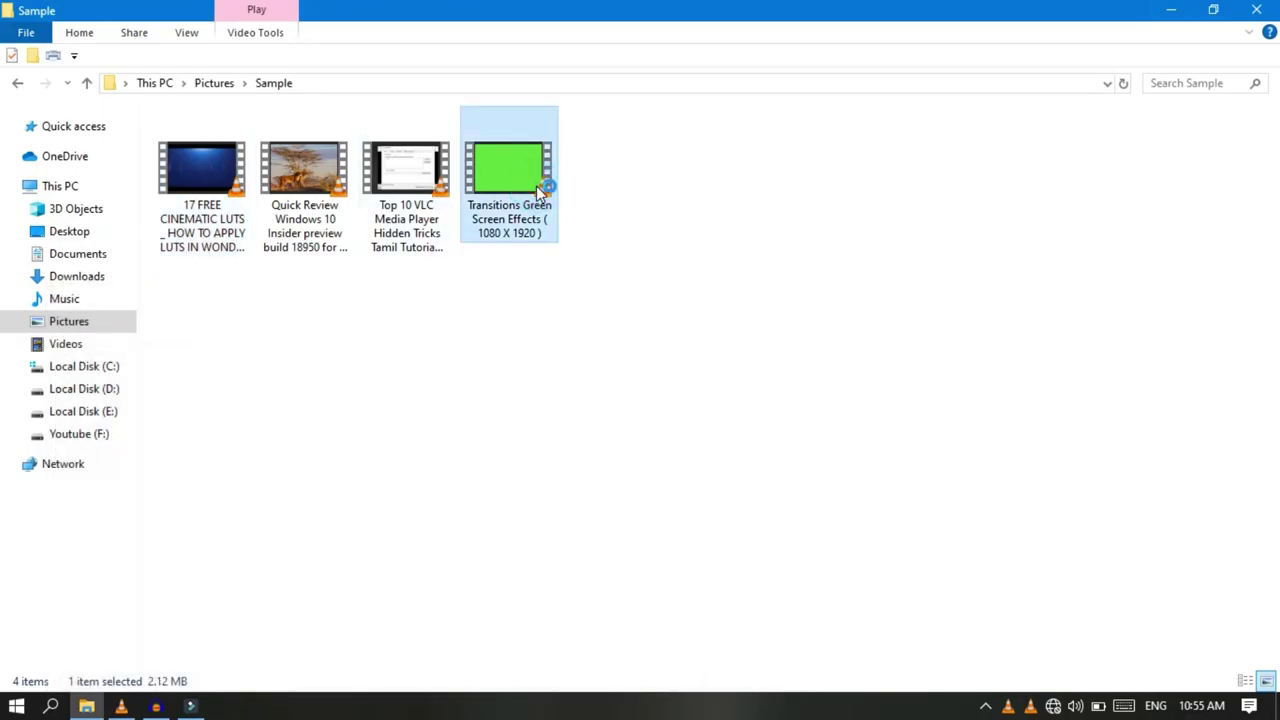
click(1178, 20)
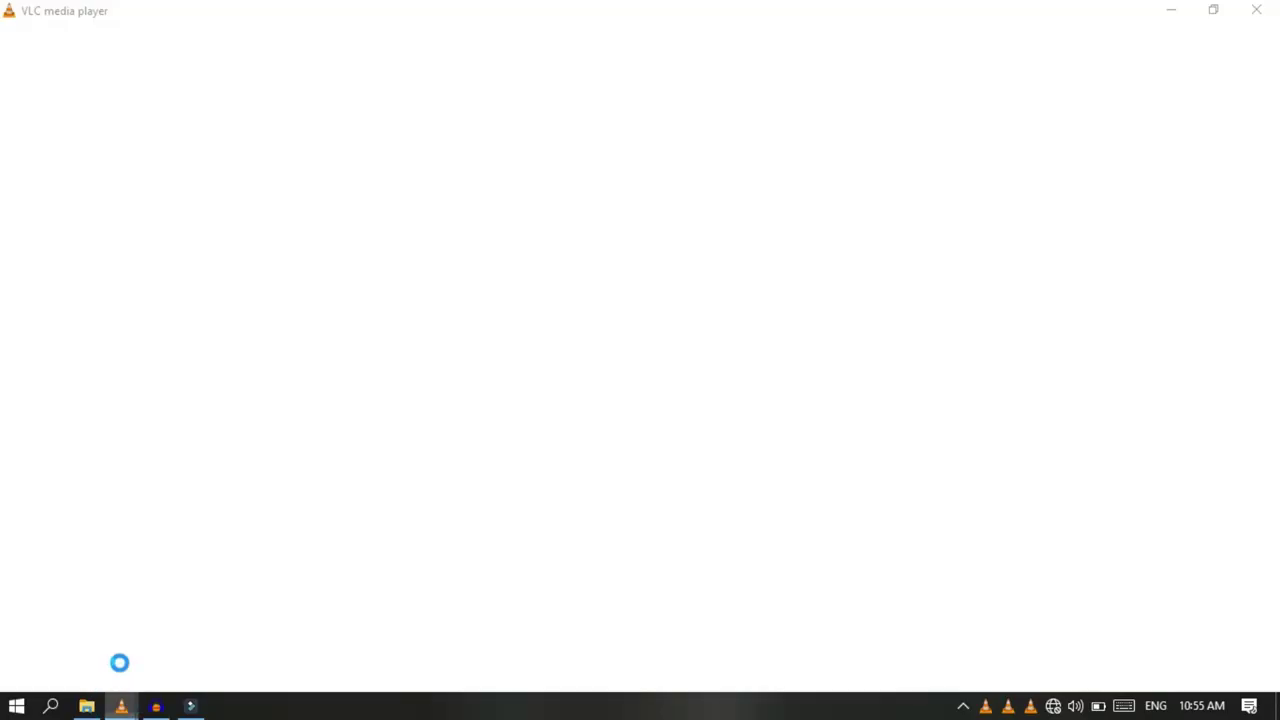
Step: Arrange the 17 FREE CINEMATIC LUTS and Transitions Green Screen Effects player windows side by side, and close both
mouse_move(150, 648)
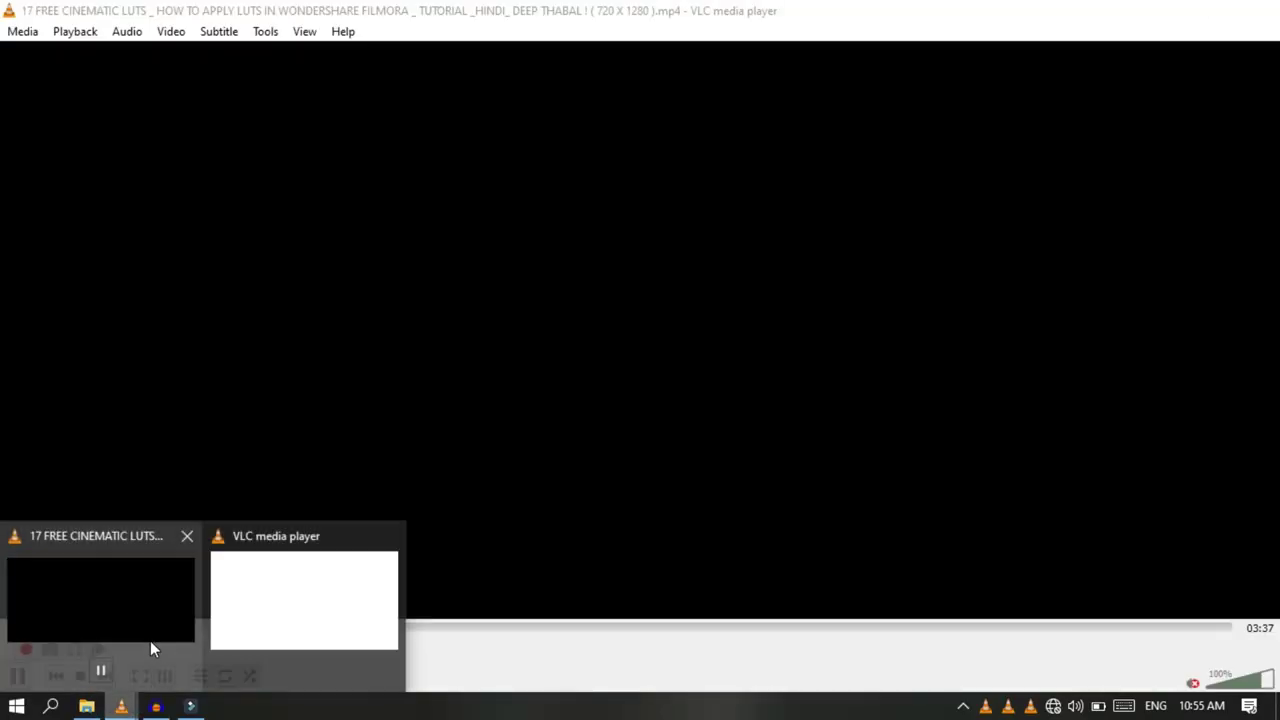
click(157, 606)
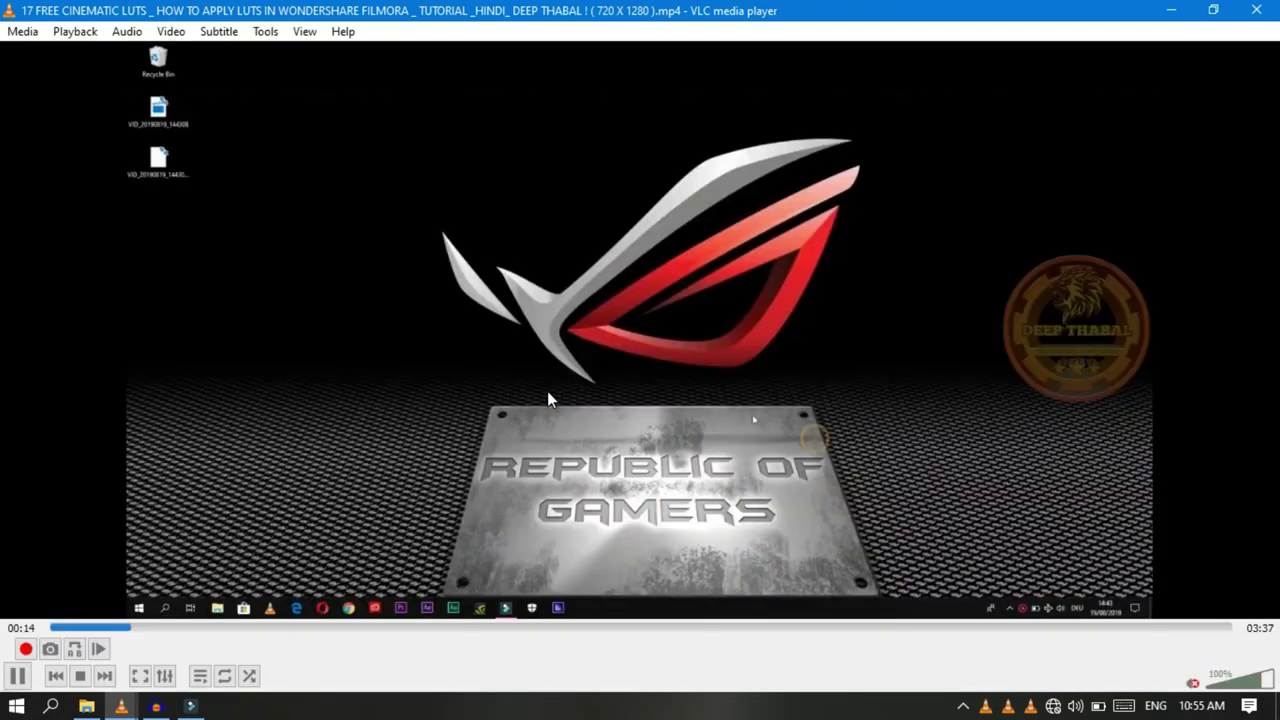
key(super+Left)
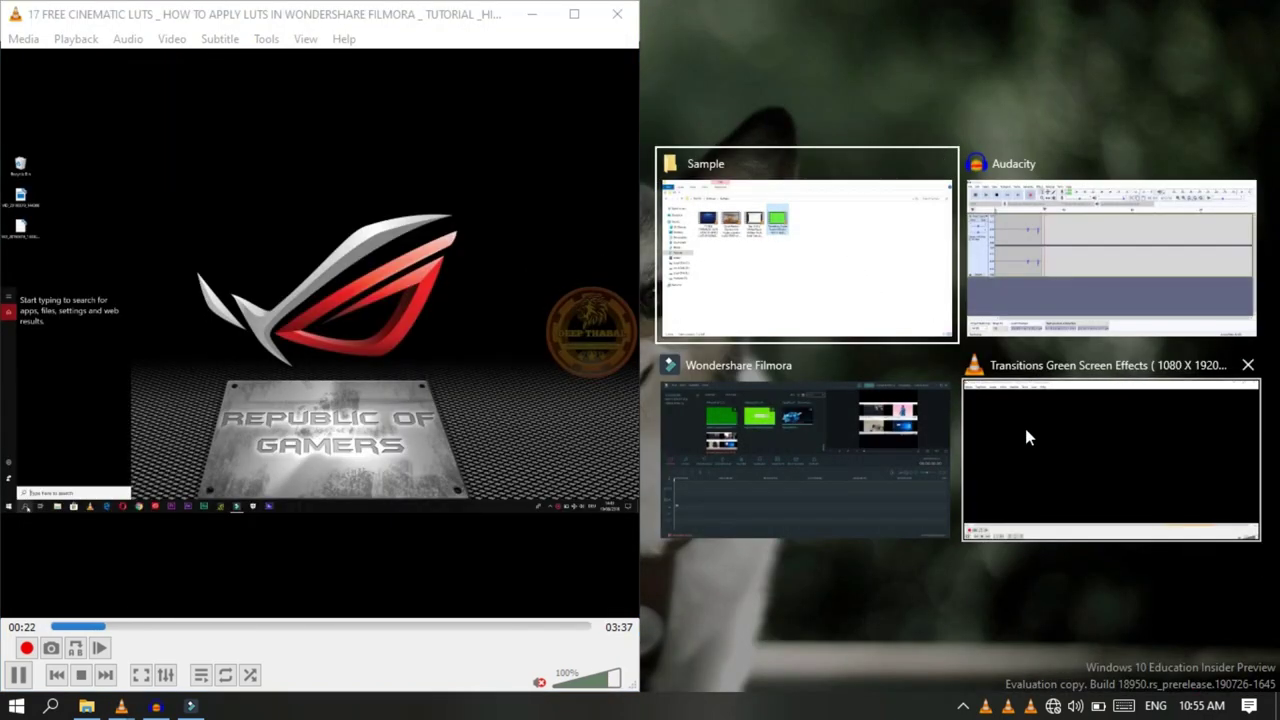
click(1026, 432)
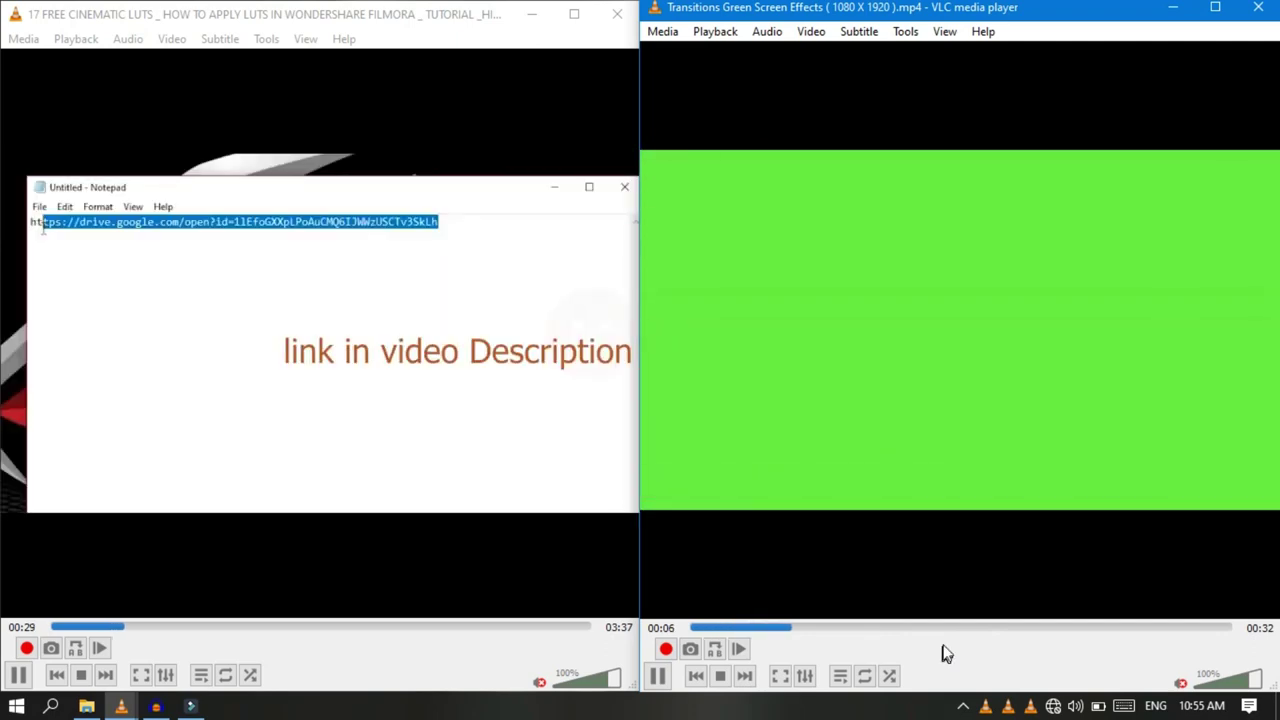
click(1259, 8)
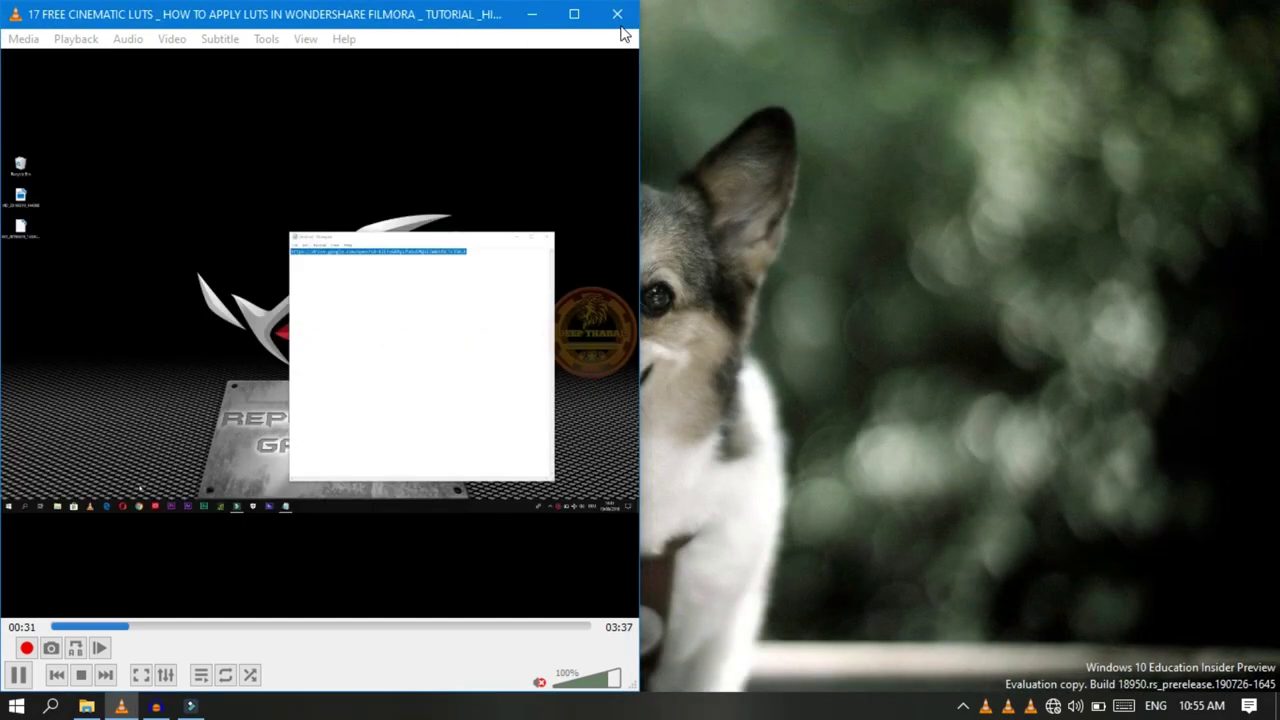
click(617, 14)
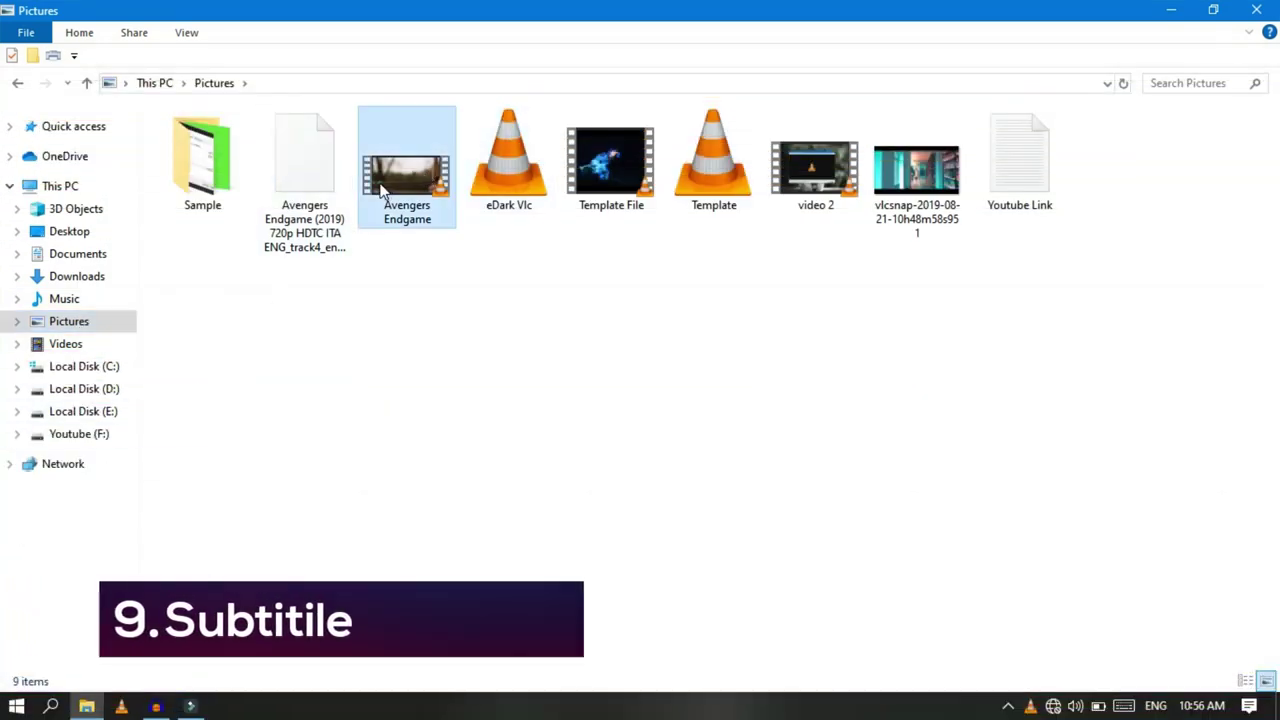
Step: Play the Avengers Endgame video from the Pictures folder, minimize the player and select the Avengers Endgame subtitle file in File Explorer
double_click(383, 193)
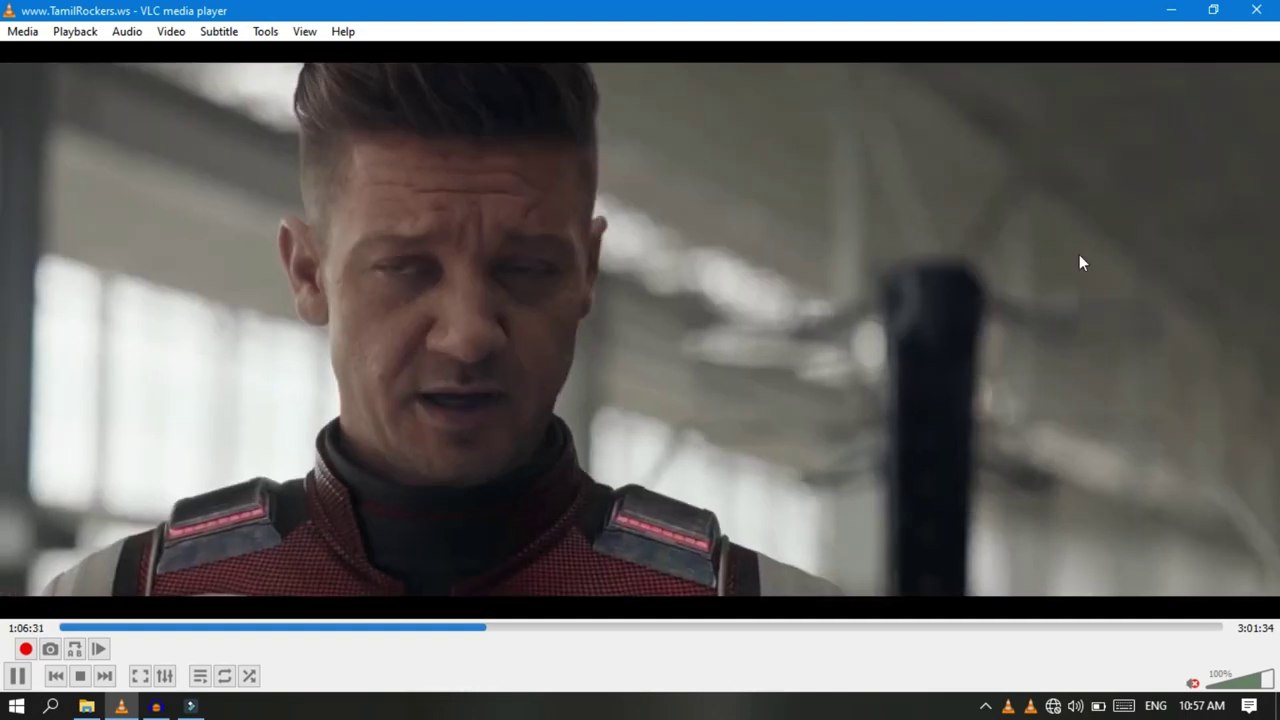
click(1170, 11)
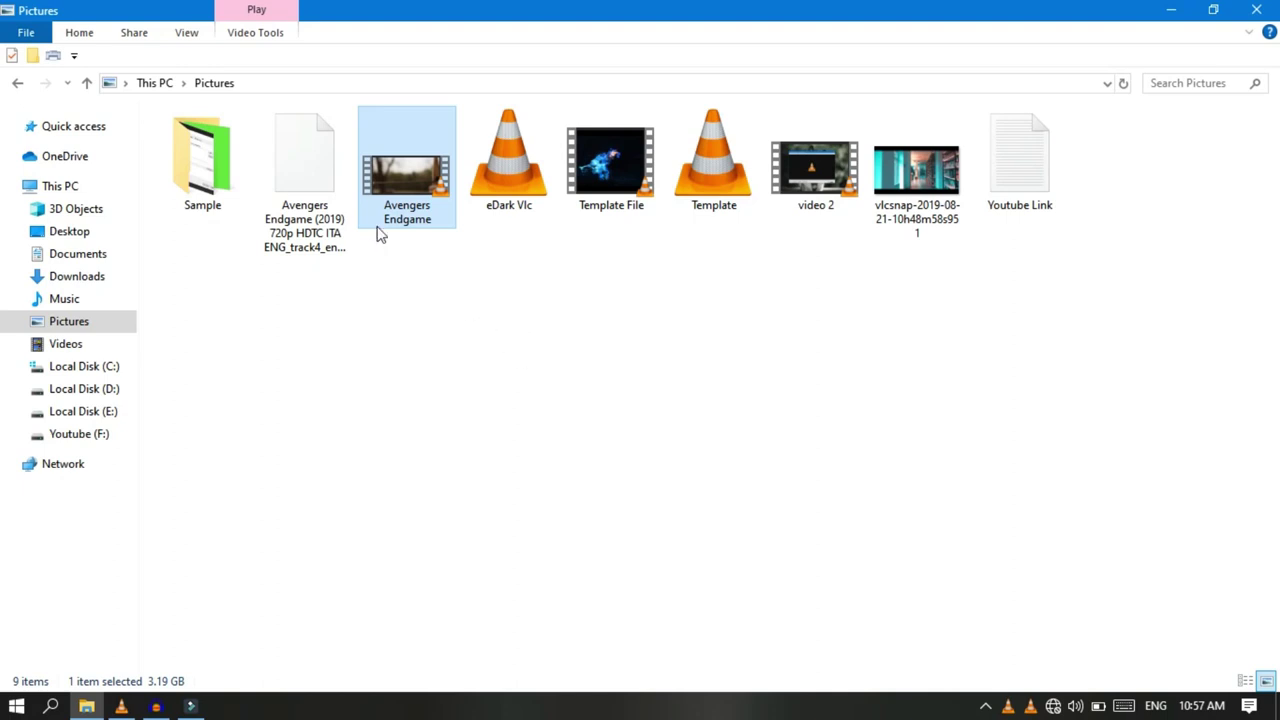
click(286, 178)
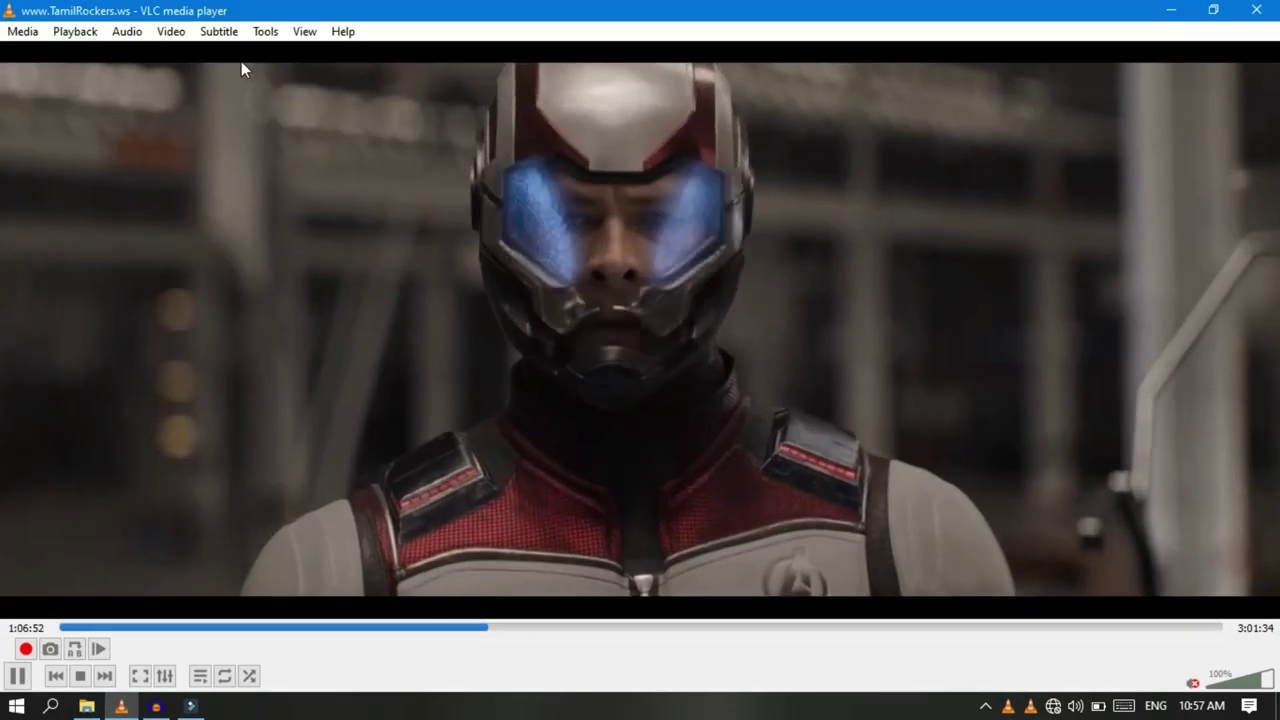
Step: Add the Avengers Endgame (2019) 720p subtitle file from the Pictures folder to the playing video
click(218, 31)
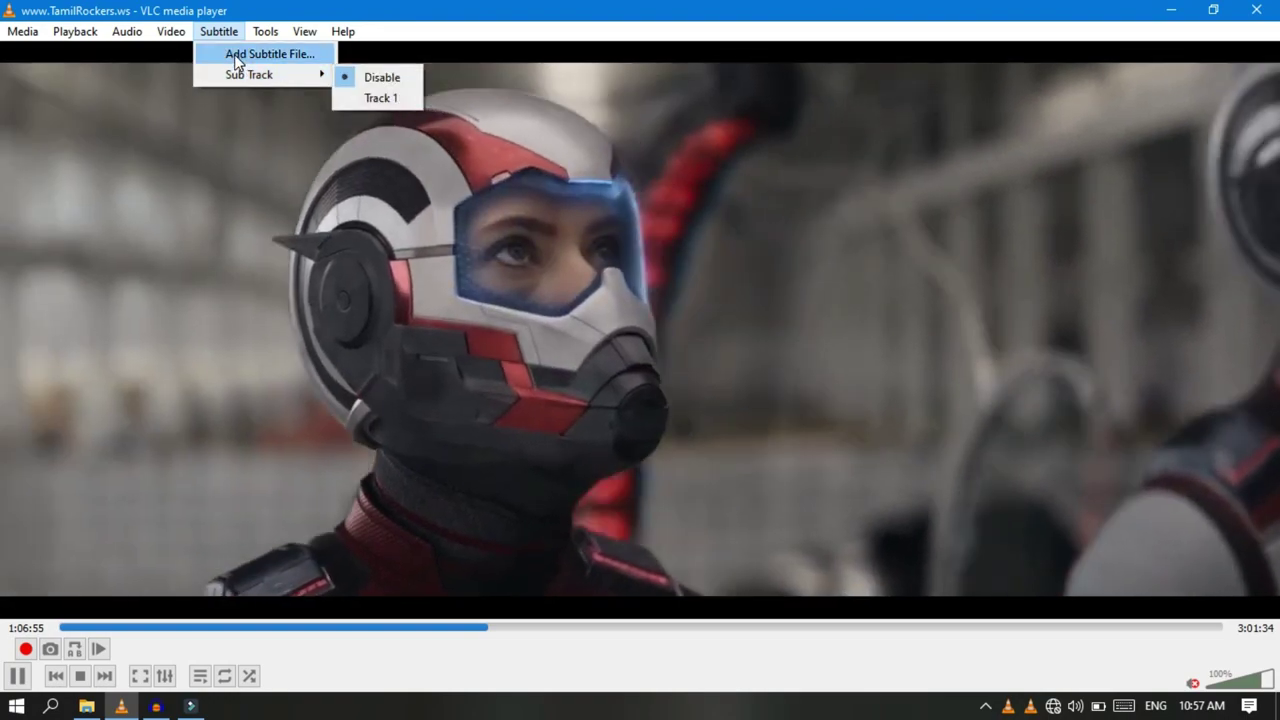
click(234, 54)
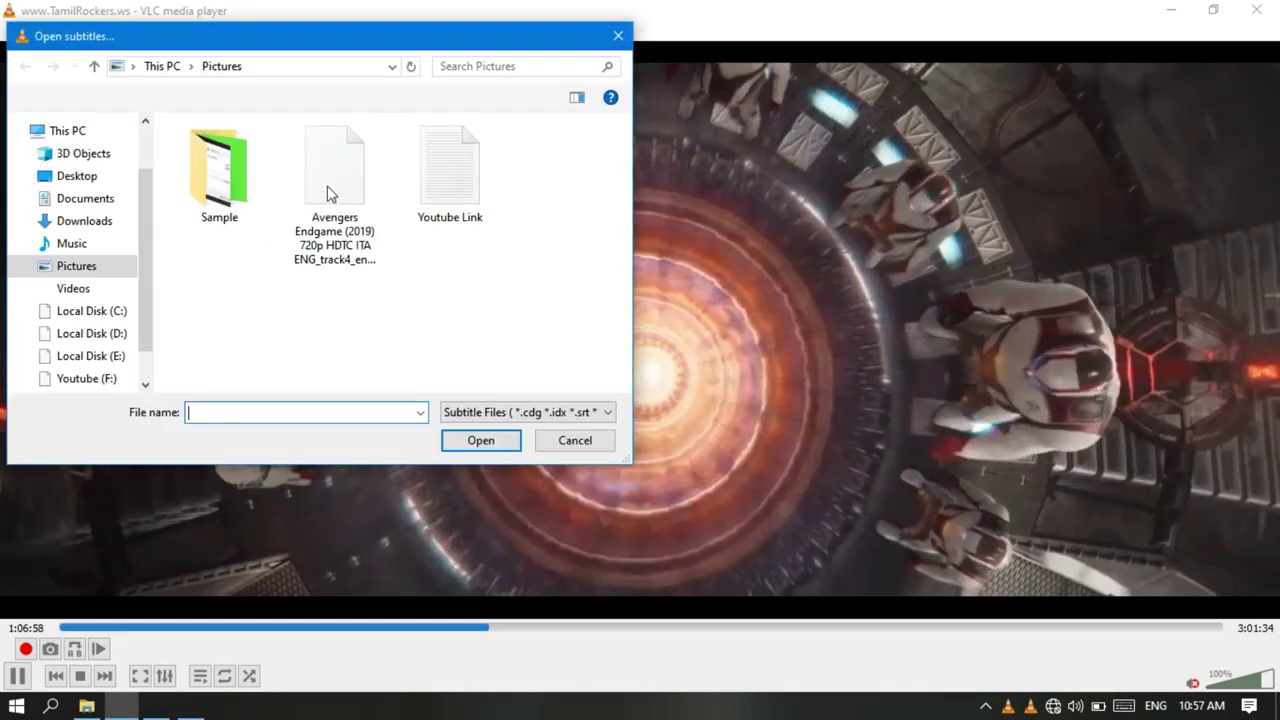
click(336, 190)
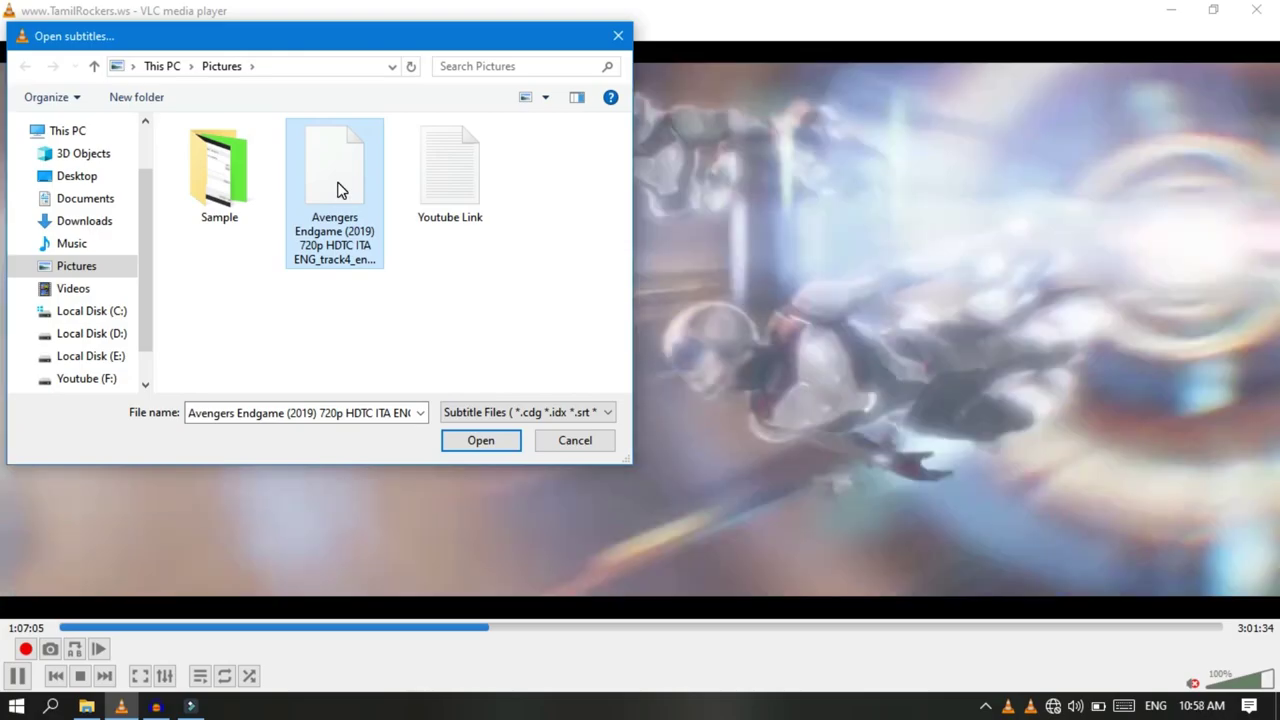
double_click(337, 190)
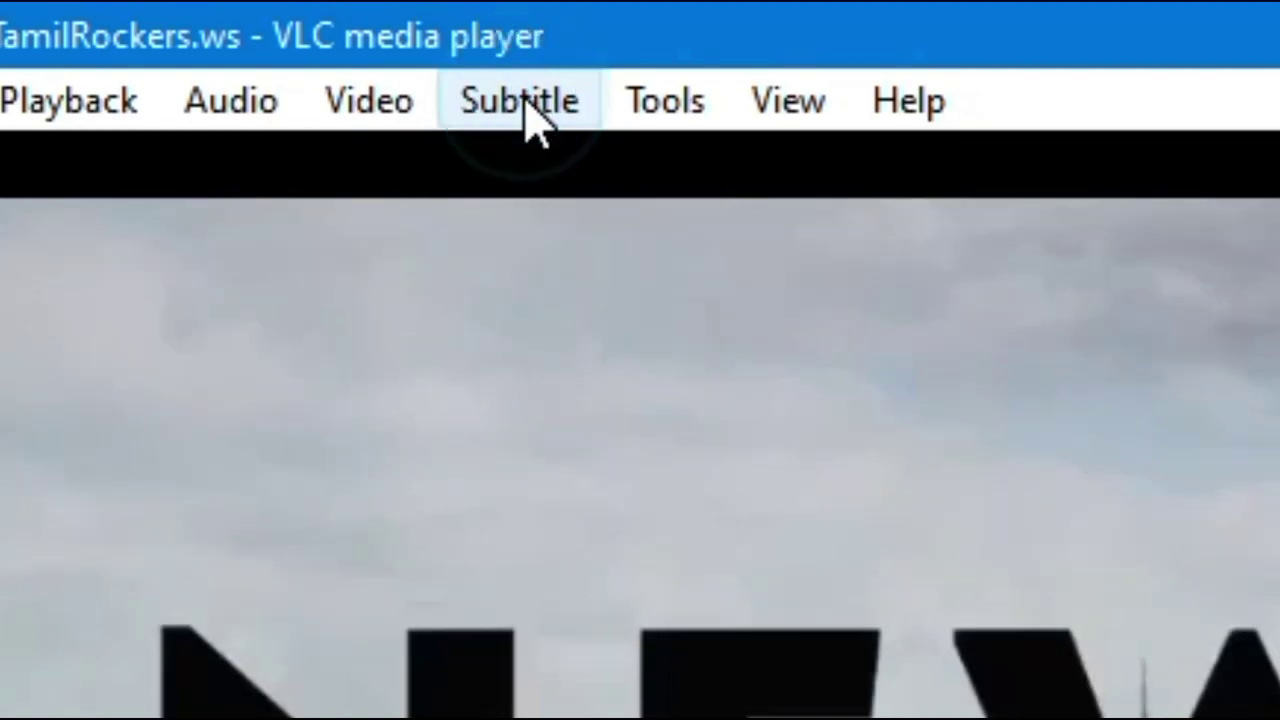
Step: Switch the movie's subtitle track to Track 1
click(530, 118)
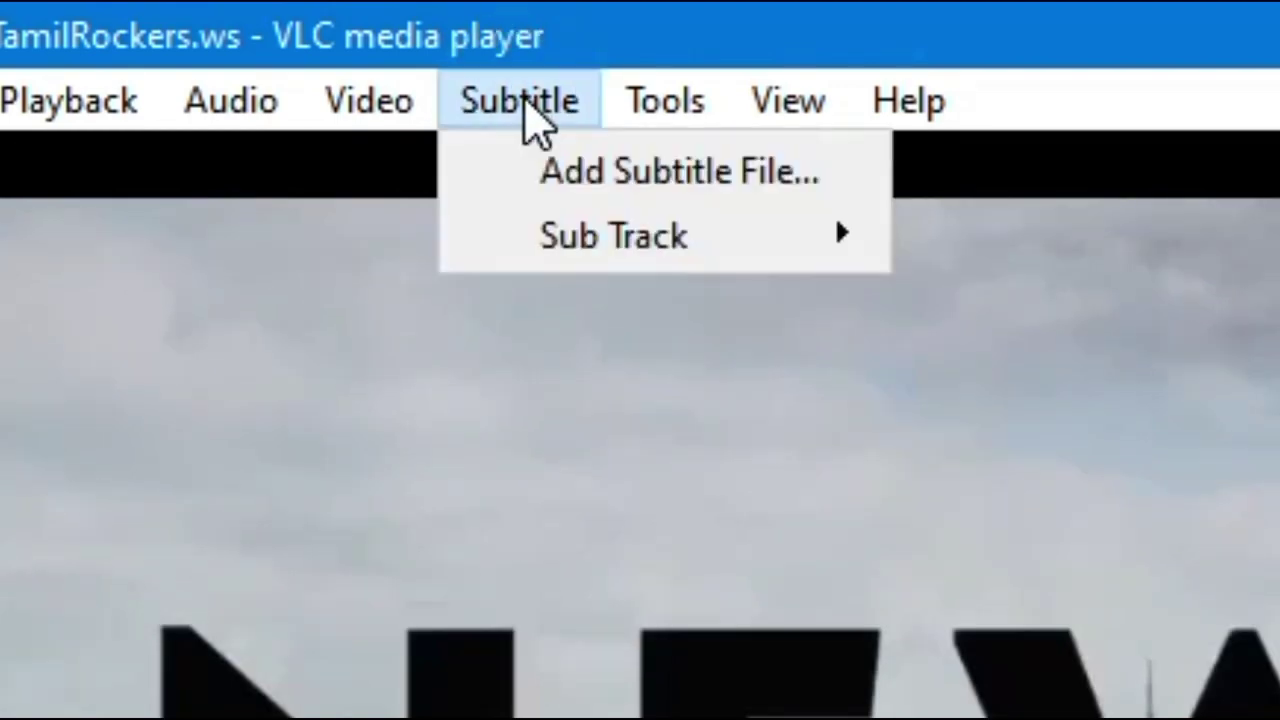
mouse_move(629, 252)
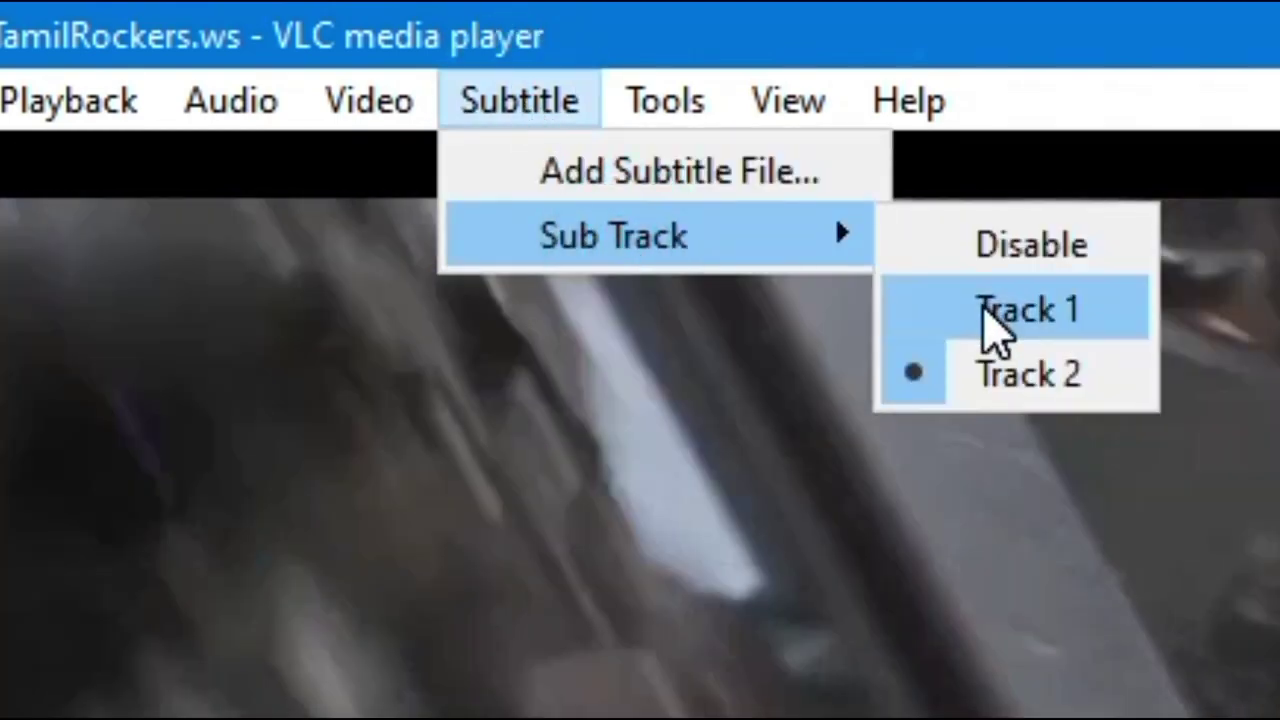
click(985, 308)
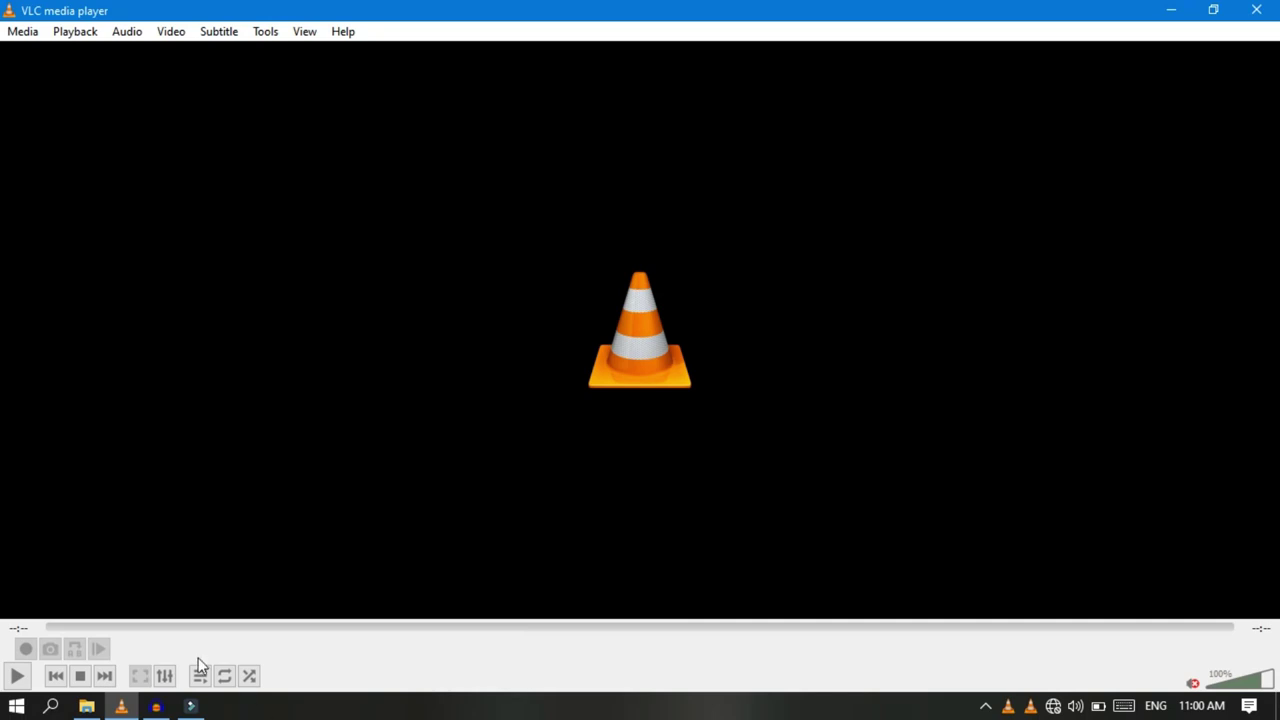
Step: Look at the eDark Vlc file in the Pictures folder in File Explorer and return to VLC
click(88, 707)
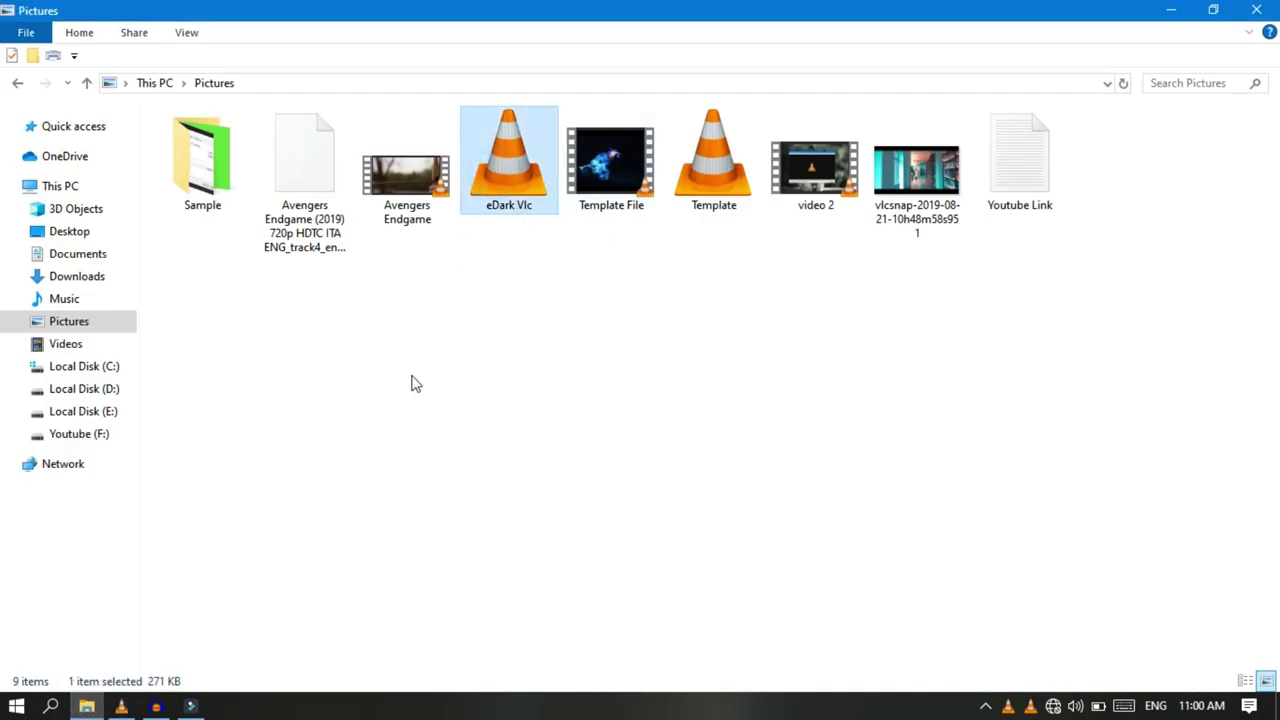
click(124, 708)
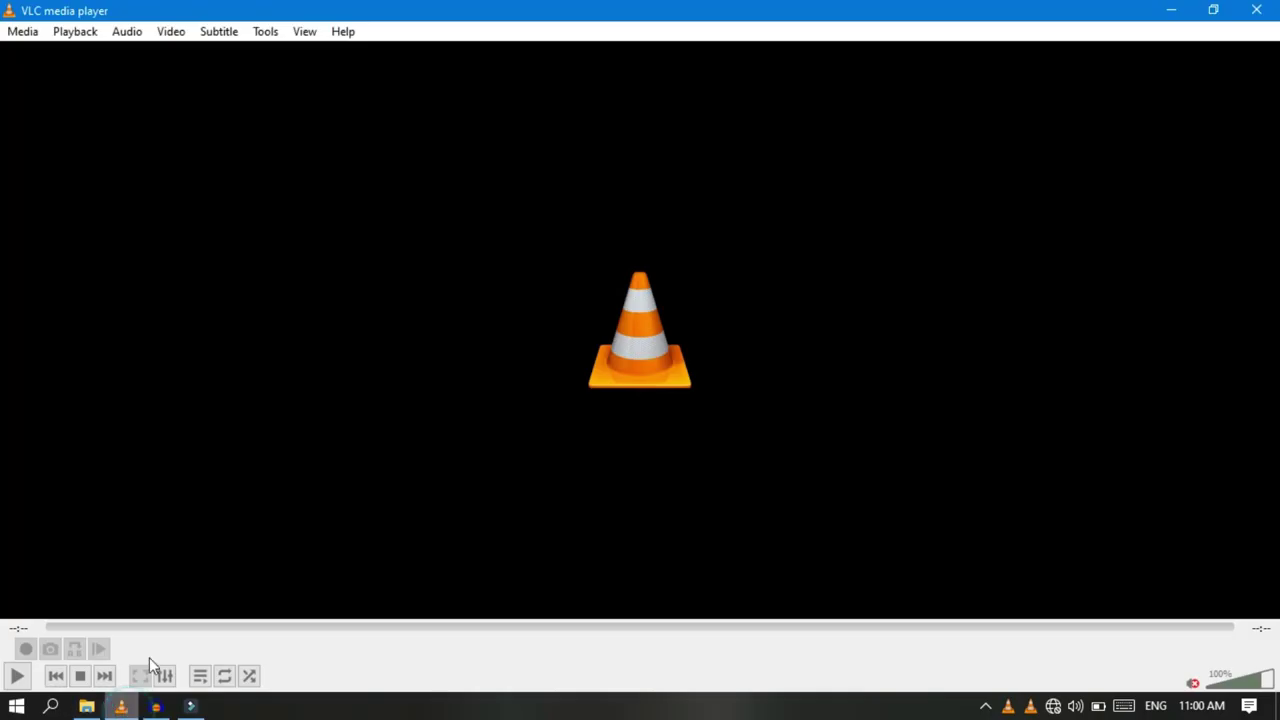